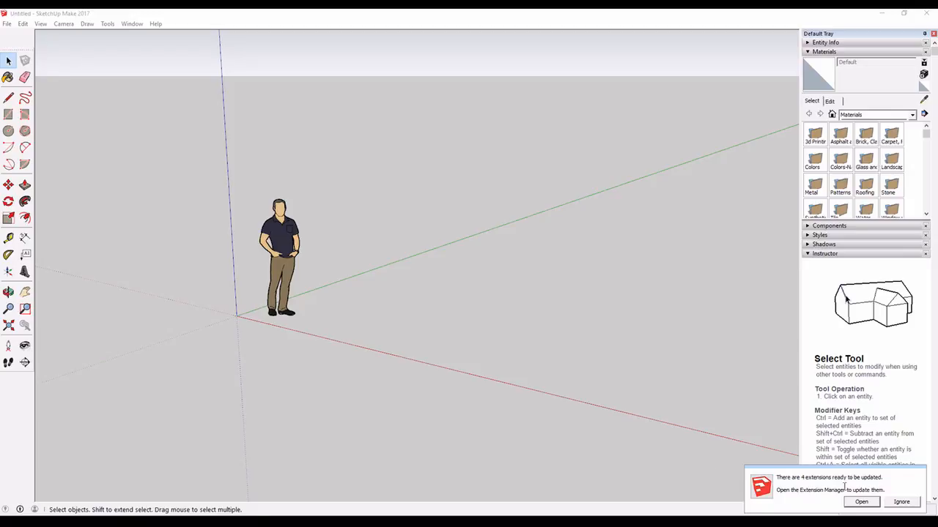
# Switch the Large Tool Set toolbar off and on in the toolbar settings, leaving it enabled.
pyautogui.click(40, 23)
pyautogui.click(58, 34)
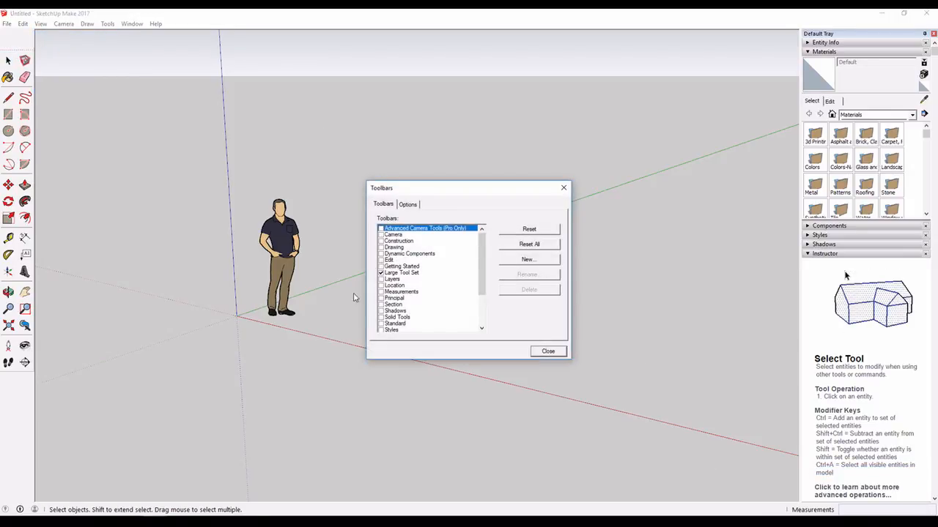
pyautogui.click(382, 274)
pyautogui.click(382, 274)
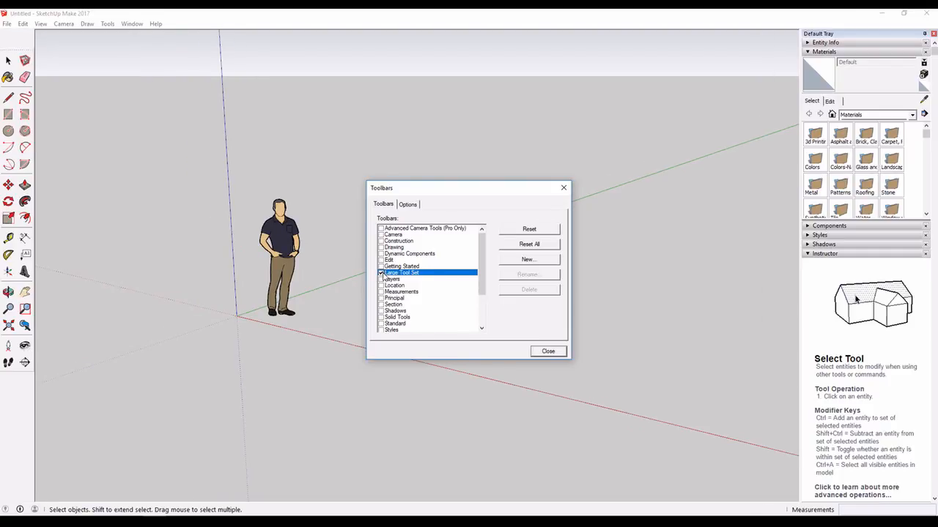
pyautogui.click(382, 273)
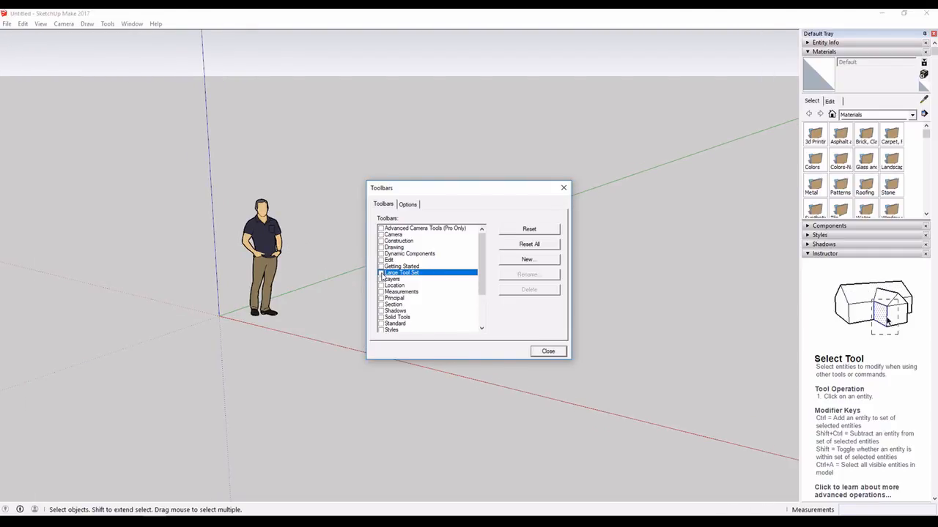
pyautogui.click(380, 273)
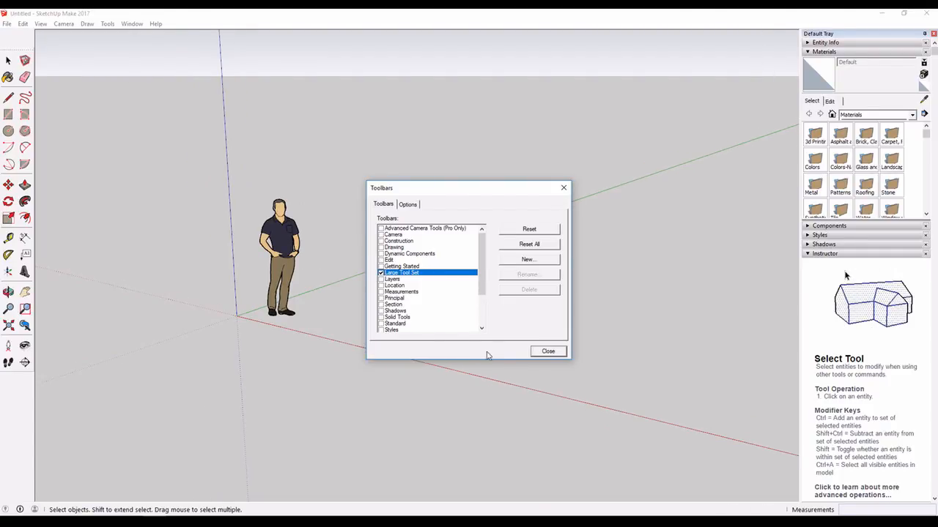
pyautogui.click(548, 351)
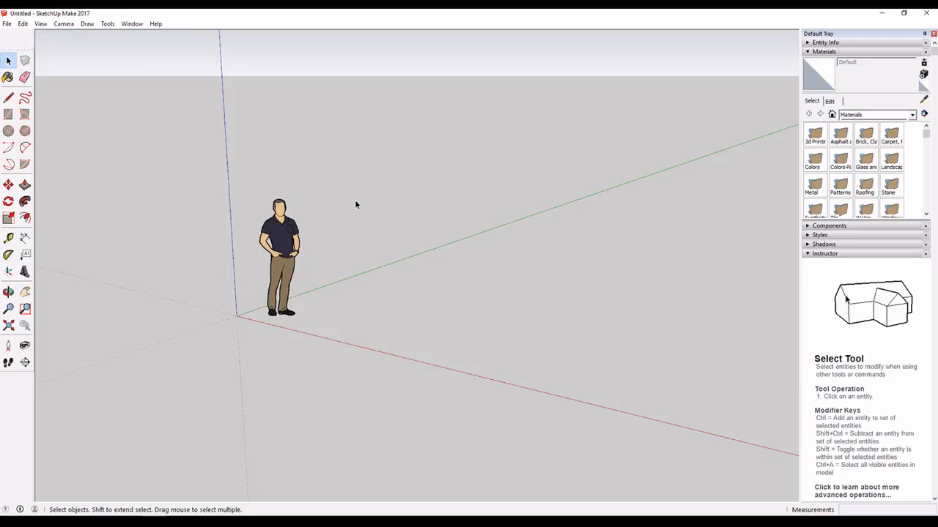
# Orbit around the axes and the standing figure to examine the scene from different angles.
pyautogui.press('o')
pyautogui.moveTo(355, 200); pyautogui.dragTo(221, 172)
pyautogui.press('space')
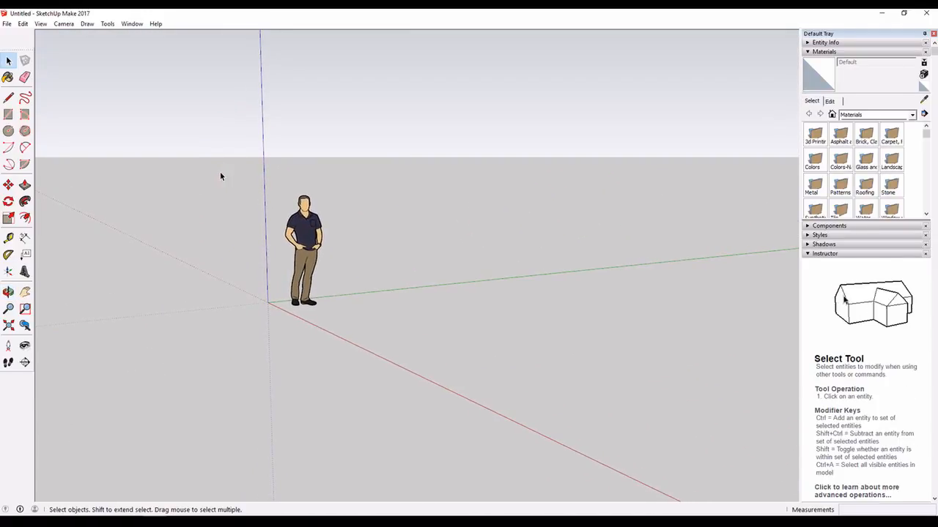
pyautogui.press('o')
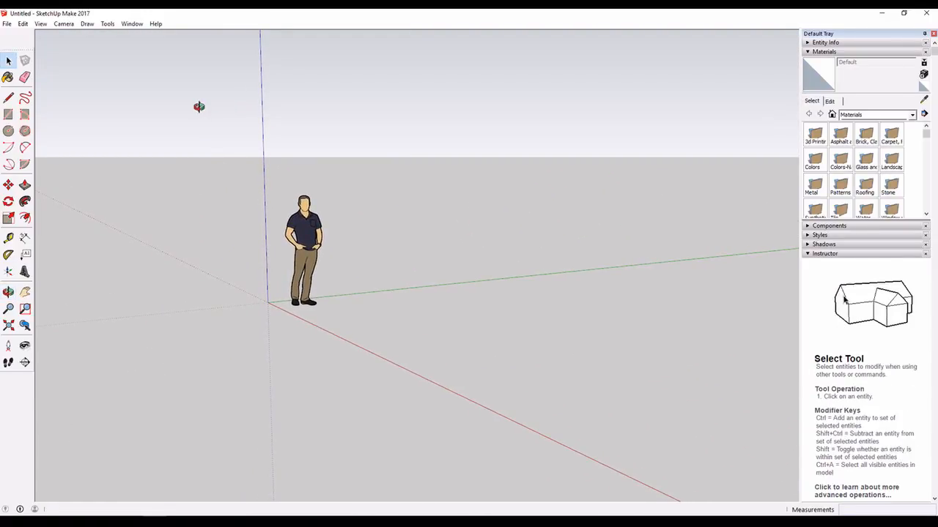
pyautogui.moveTo(199, 107); pyautogui.dragTo(236, 126)
pyautogui.press('space')
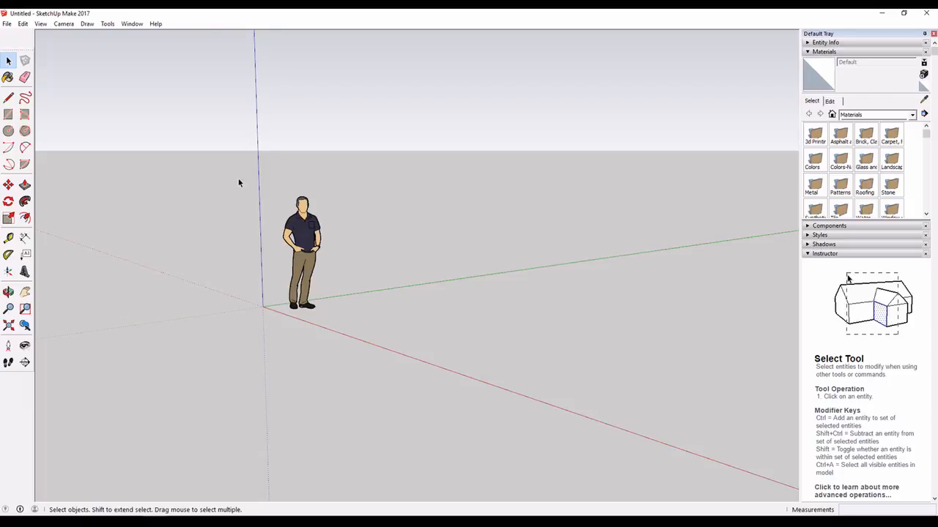
pyautogui.press('o')
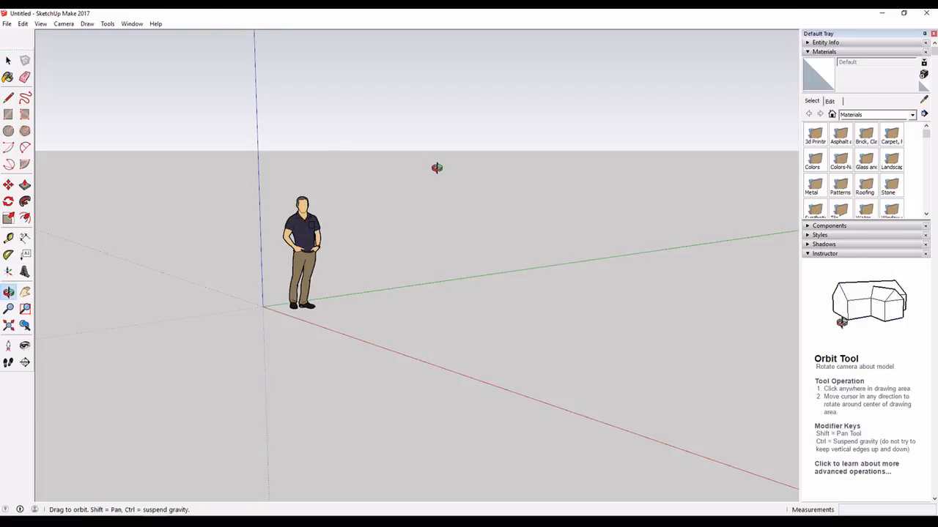
pyautogui.moveTo(437, 167)
pyautogui.mouseDown()
pyautogui.moveTo(383, 178)
pyautogui.moveTo(195, 159)
pyautogui.moveTo(394, 184)
pyautogui.moveTo(812, 194)
pyautogui.moveTo(767, 183)
pyautogui.moveTo(215, 176)
pyautogui.moveTo(542, 210)
pyautogui.moveTo(576, 202)
pyautogui.moveTo(569, 186)
pyautogui.moveTo(337, 215)
pyautogui.moveTo(184, 107)
pyautogui.moveTo(176, 63)
pyautogui.moveTo(230, 161)
pyautogui.moveTo(504, 283)
pyautogui.moveTo(560, 213)
pyautogui.moveTo(452, 173)
pyautogui.mouseUp()
pyautogui.press('space')
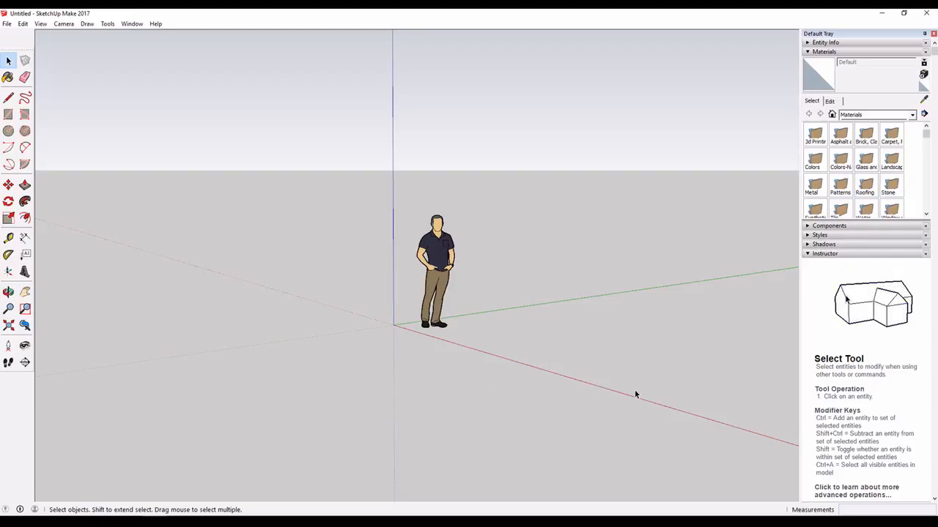
# Delete the default standing figure beside the origin.
pyautogui.scroll(5, 403, 319)
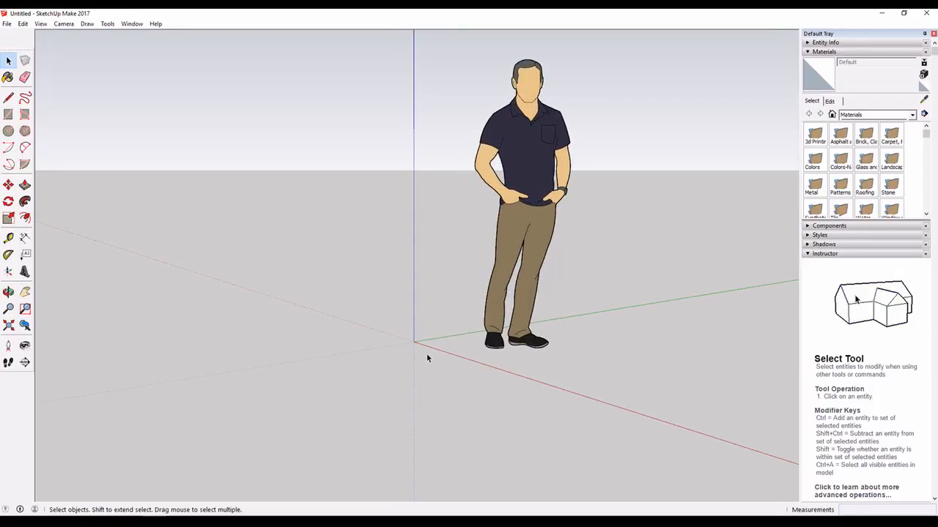
pyautogui.click(518, 317)
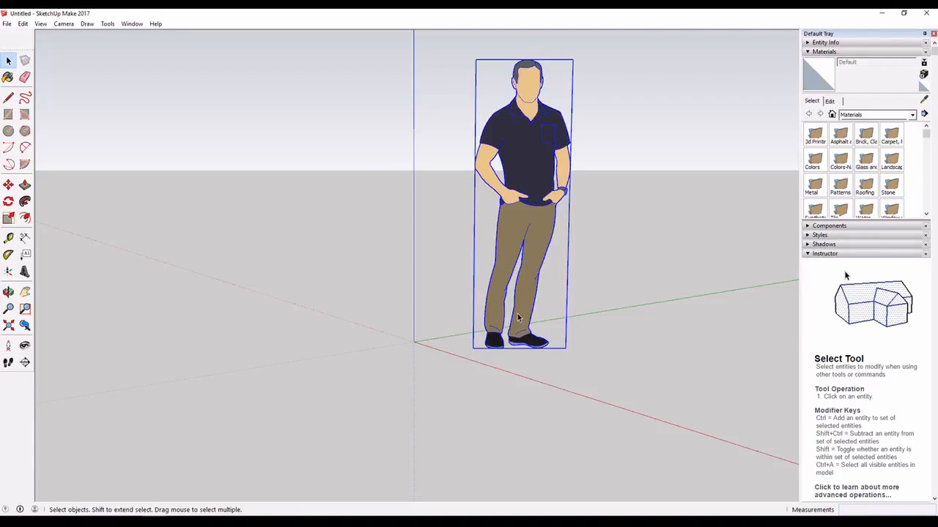
pyautogui.press('Delete')
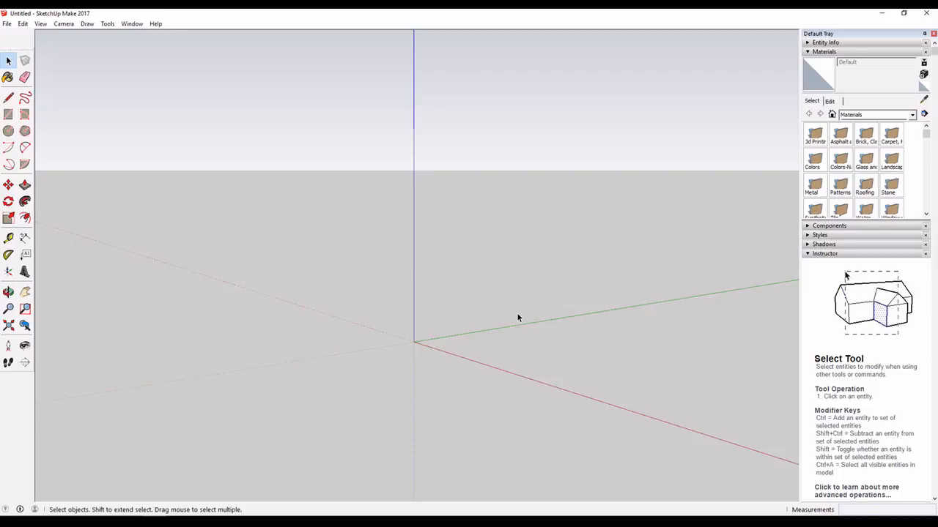
pyautogui.press('a')
pyautogui.click(437, 191)
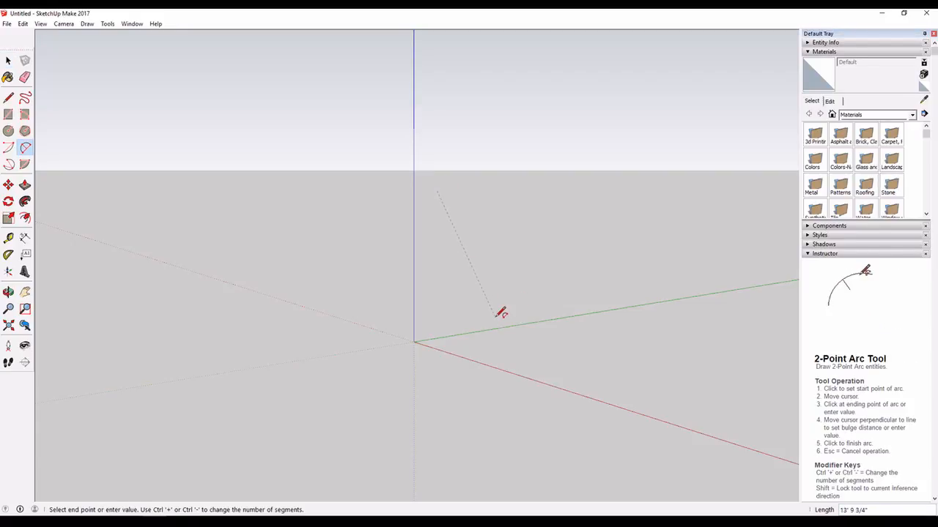
pyautogui.press('space')
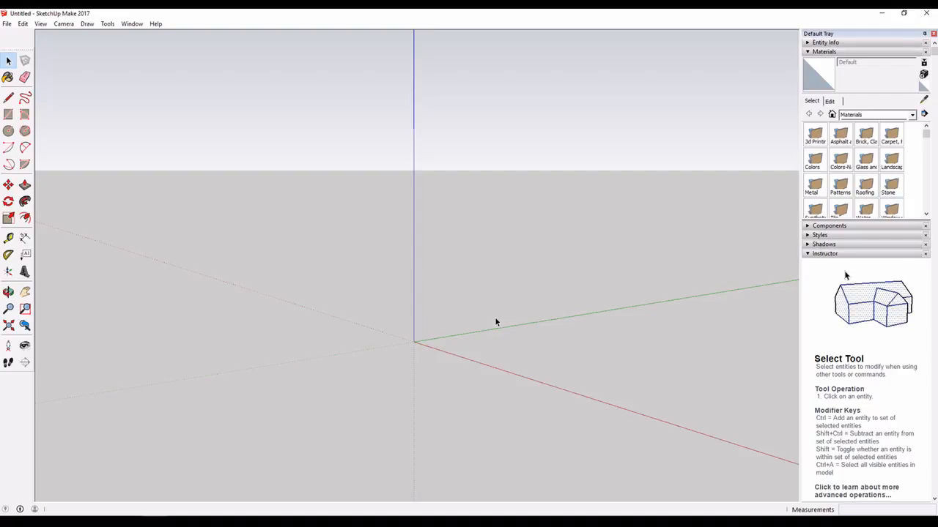
pyautogui.press('l')
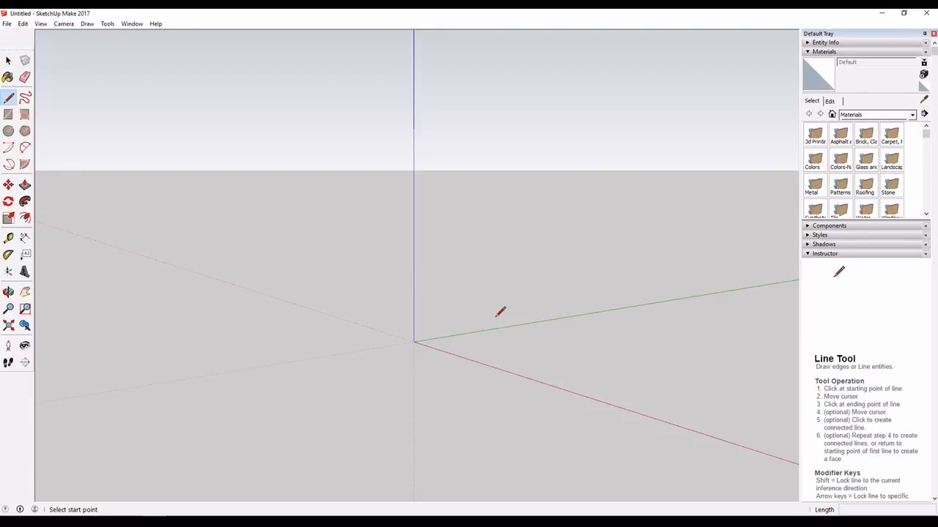
pyautogui.press('a')
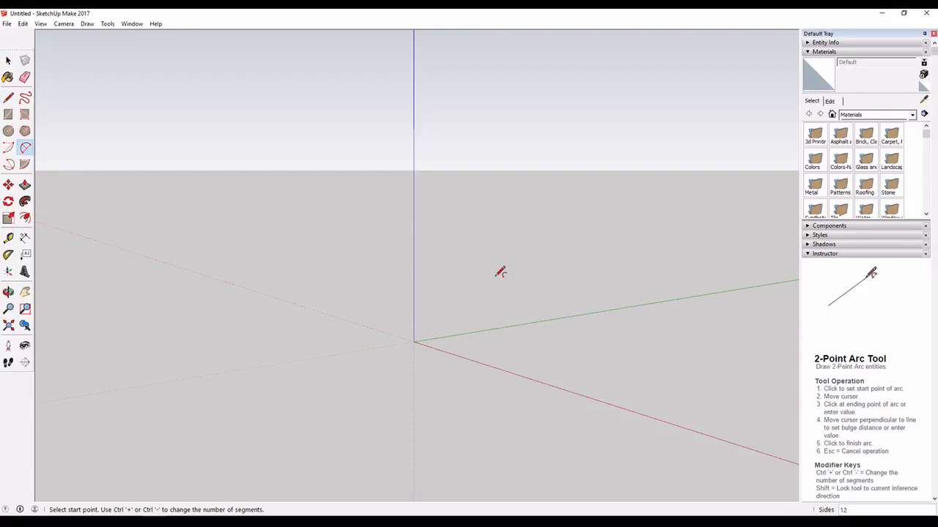
pyautogui.press('p')
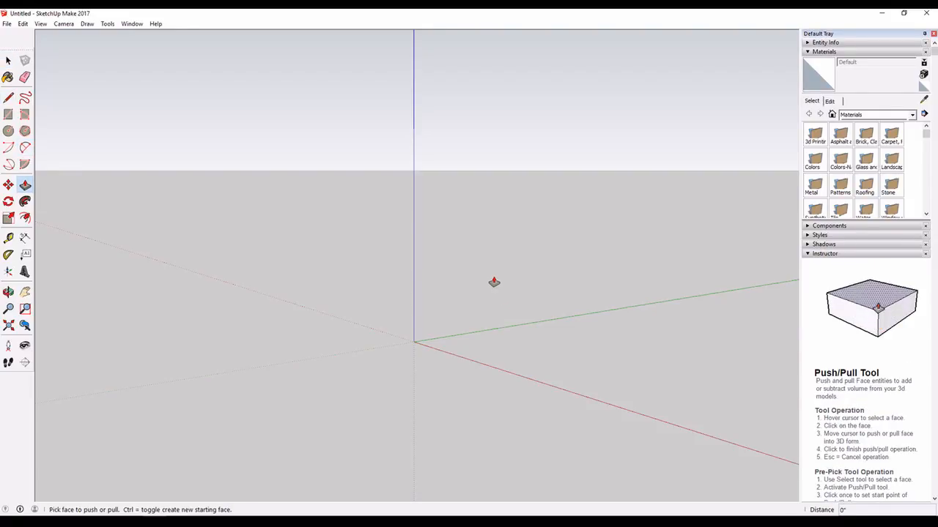
pyautogui.press('c')
pyautogui.press('space')
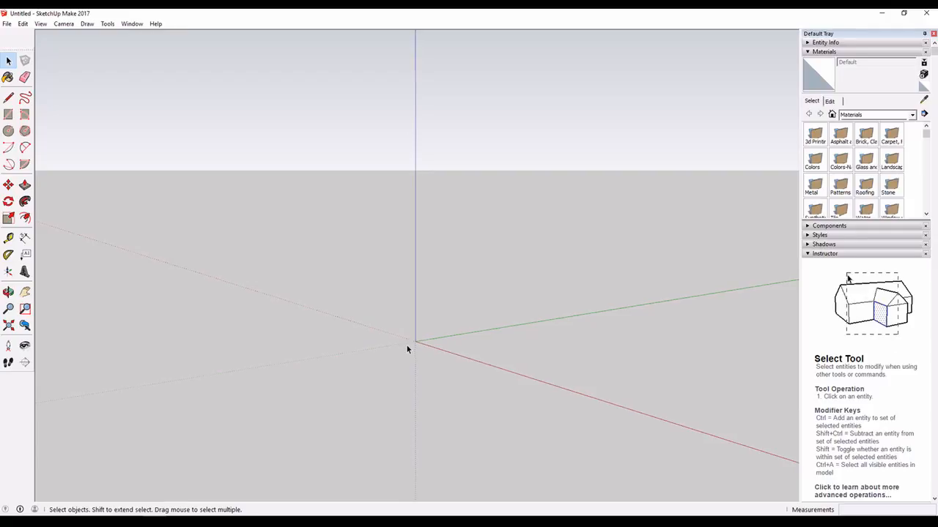
# Draw a 3.5-inch line from the origin along the red axis.
pyautogui.scroll(4, 407, 344)
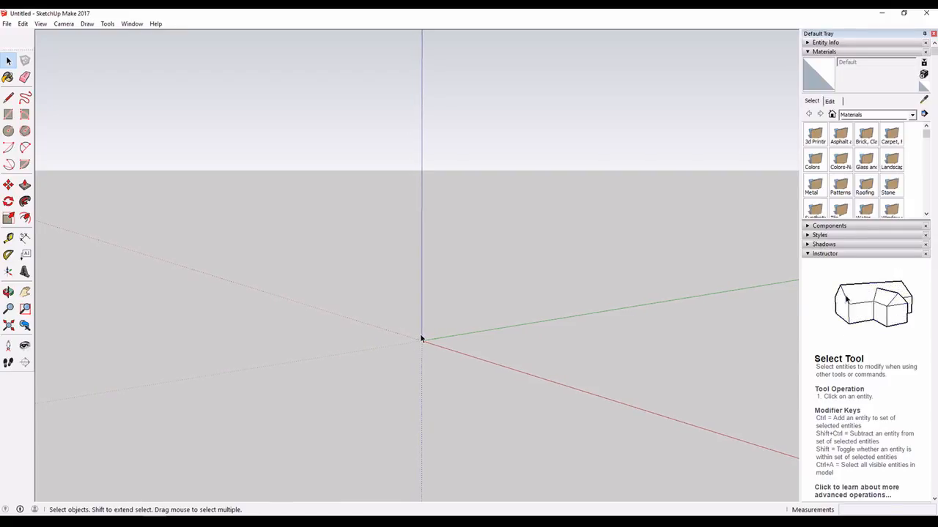
pyautogui.press('l')
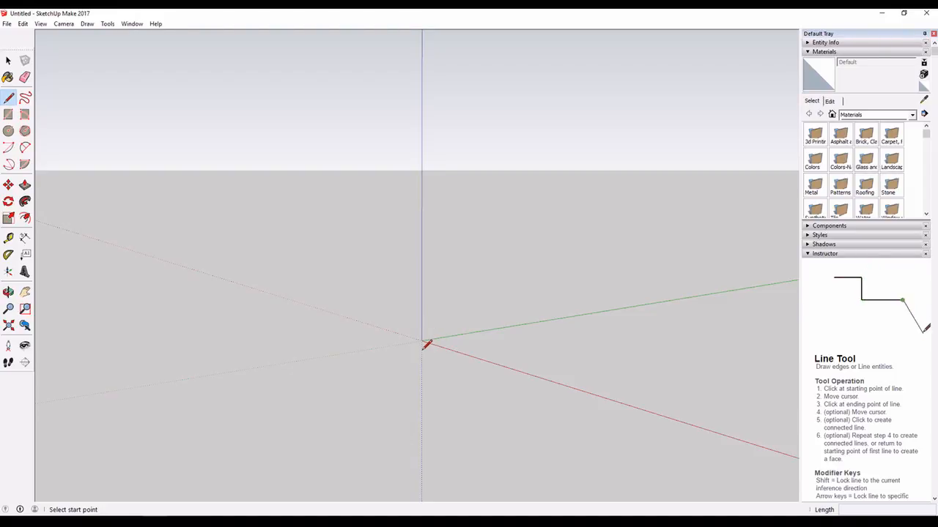
pyautogui.click(422, 340)
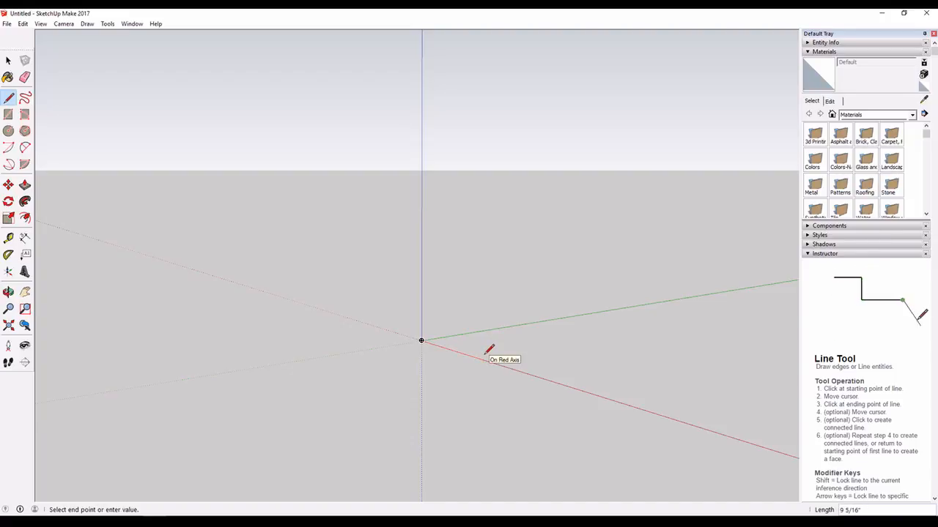
pyautogui.scroll(5, 466, 353)
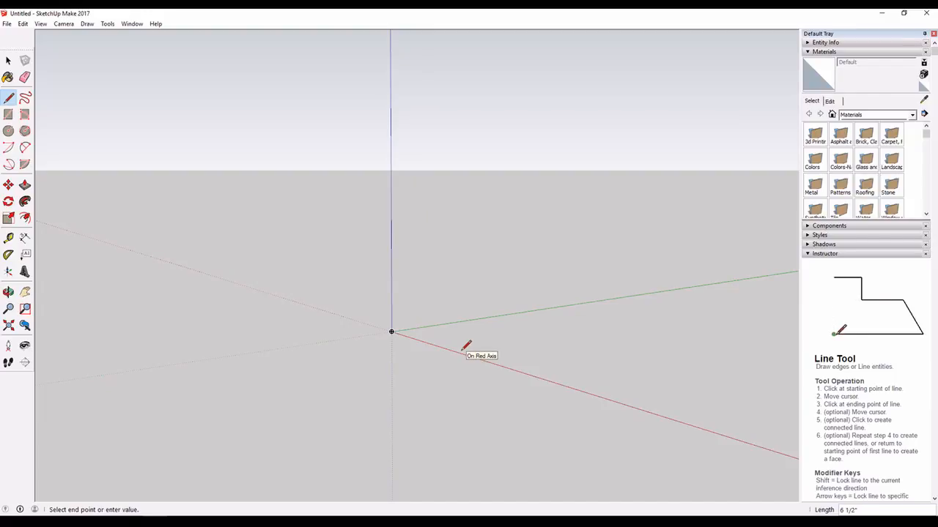
pyautogui.scroll(3, 463, 349)
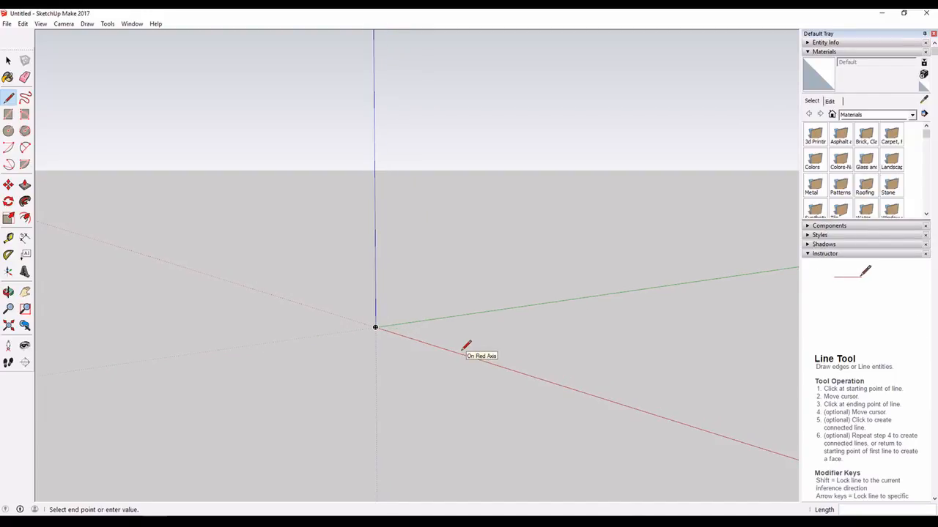
pyautogui.scroll(2, 463, 349)
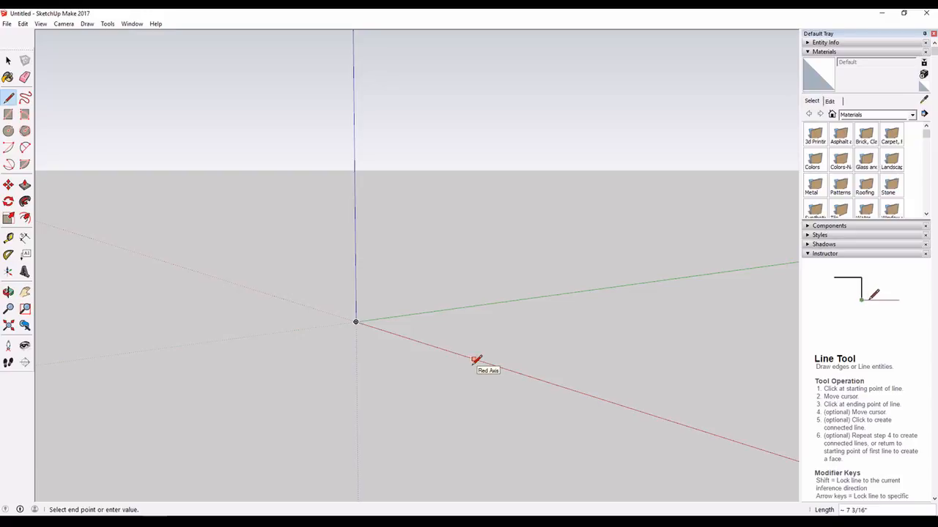
pyautogui.write('3.')
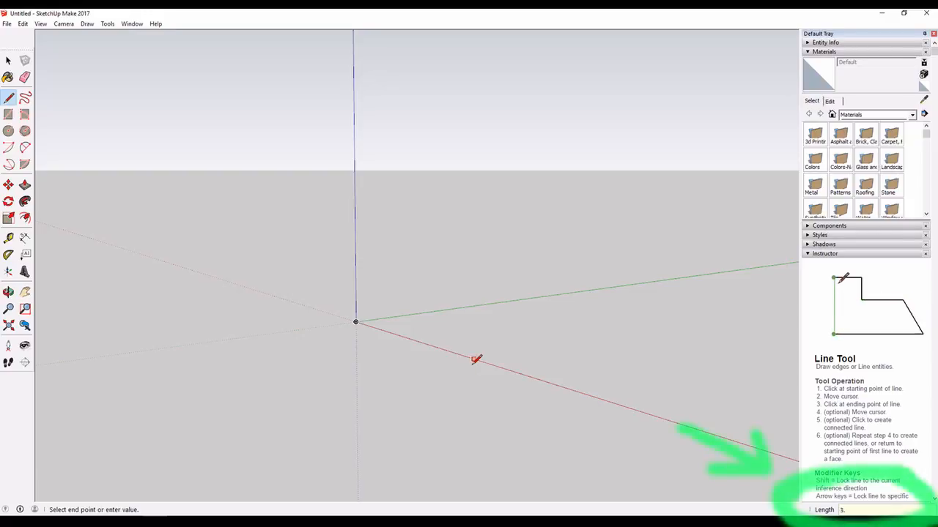
pyautogui.write('5')
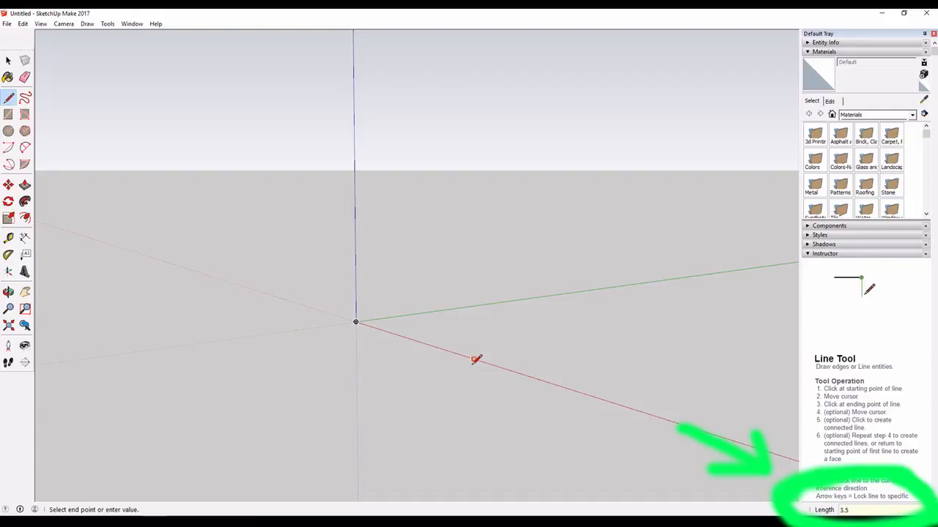
pyautogui.press('Return')
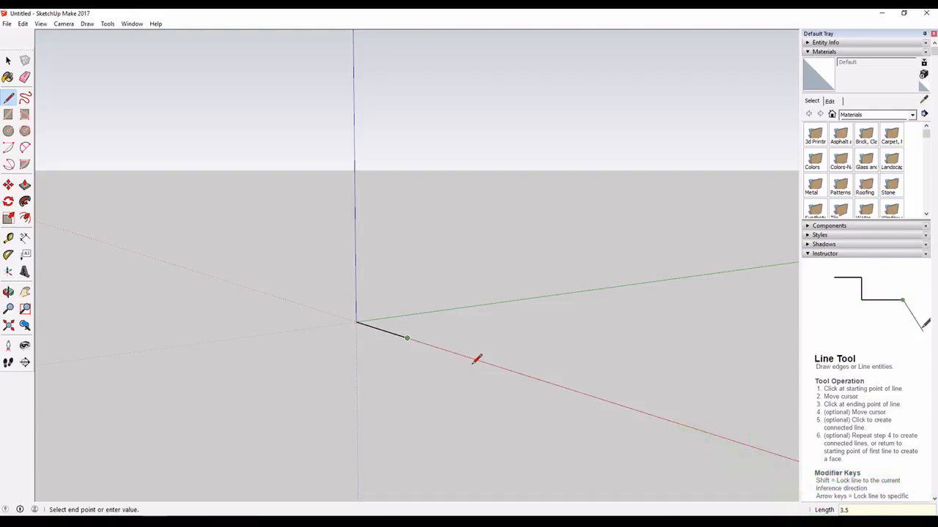
# Continue with a 2-inch edge parallel to the green axis and close the outline at the origin as a rectangular face.
pyautogui.scroll(3, 409, 327)
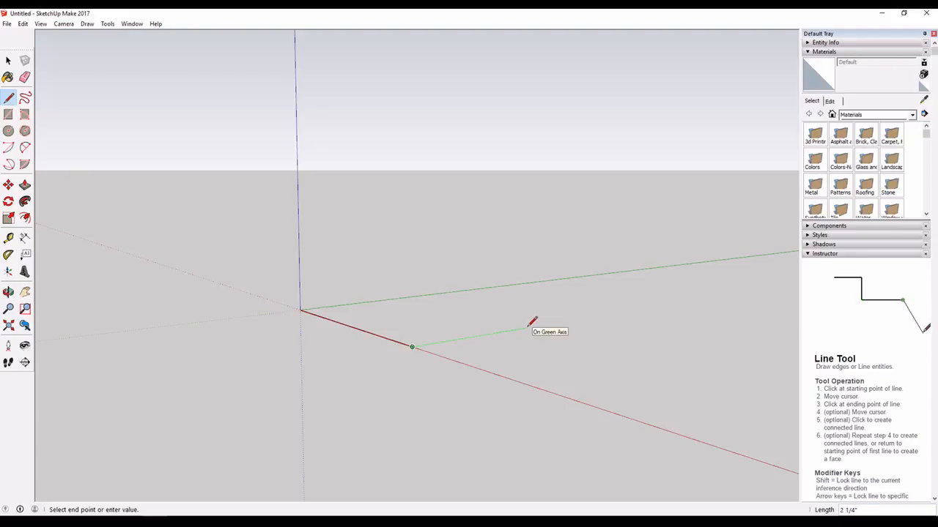
pyautogui.write('2')
pyautogui.press('Return')
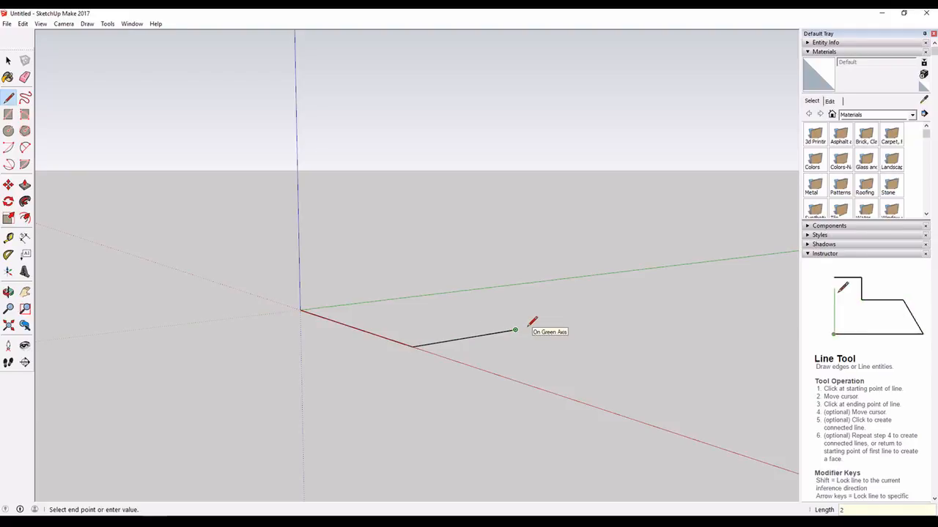
pyautogui.moveTo(536, 322); pyautogui.dragTo(507, 431, button='middle')
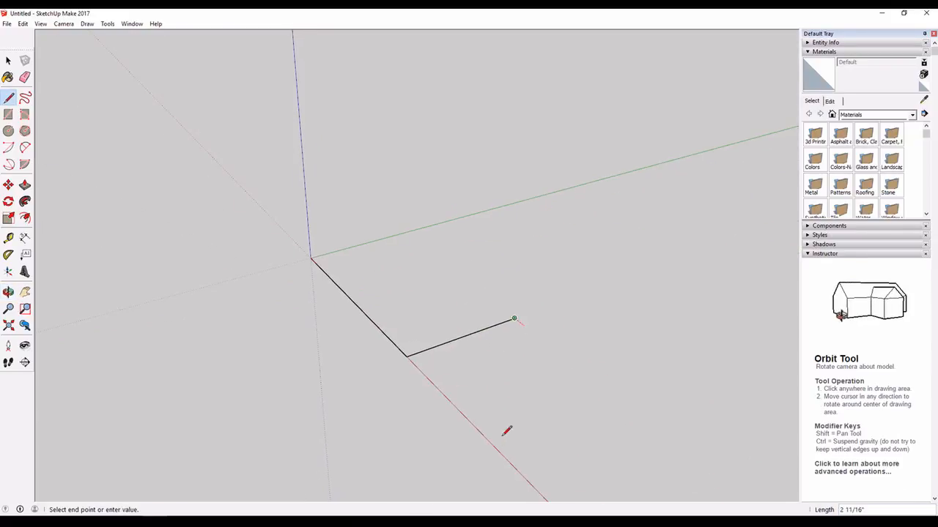
pyautogui.click(406, 233)
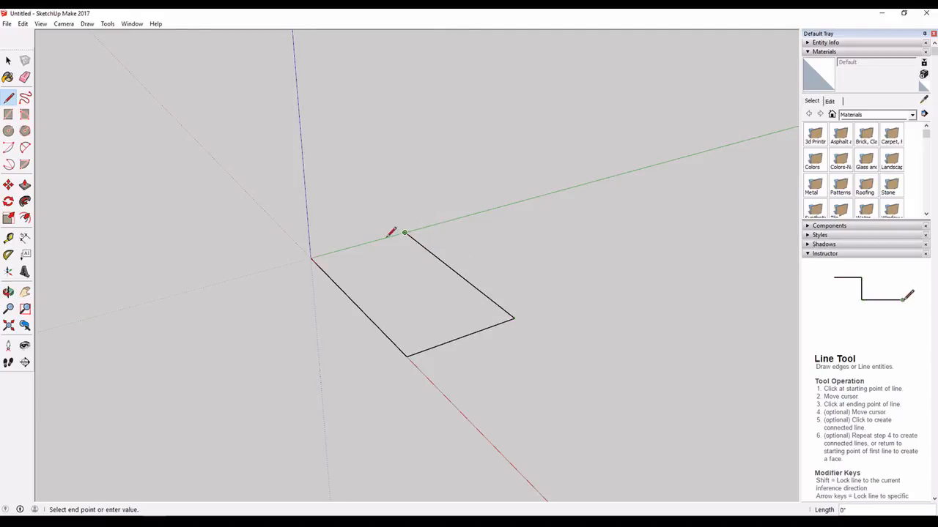
pyautogui.click(311, 257)
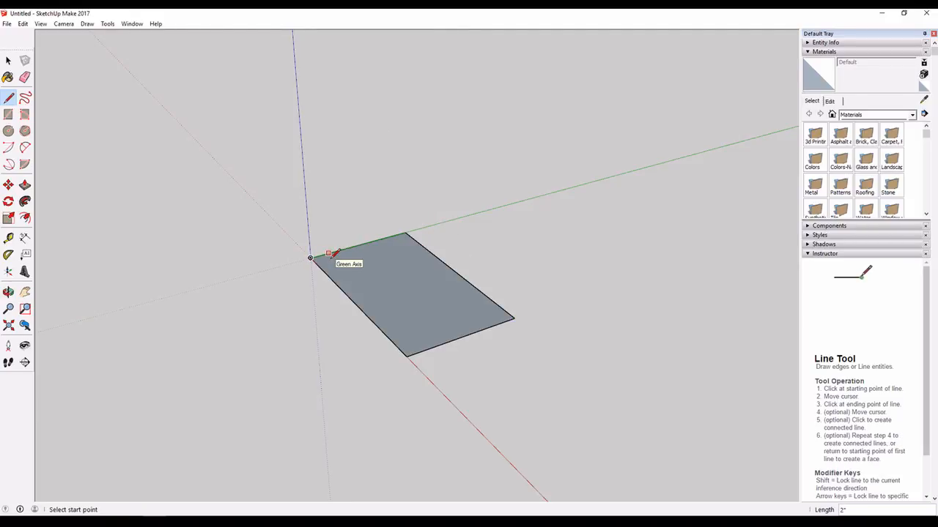
# Draw a 1 by 3 inch rectangle on the ground beside the existing face, and undo it.
pyautogui.press('r')
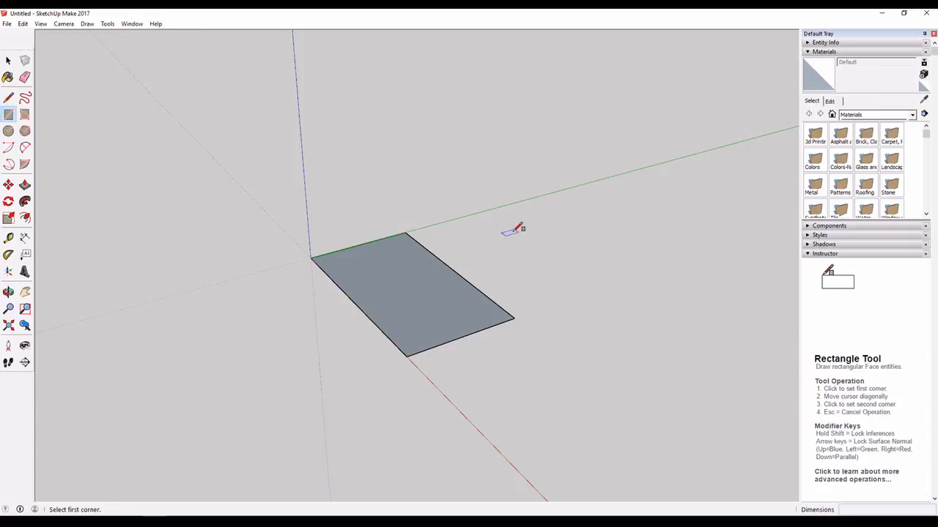
pyautogui.click(506, 233)
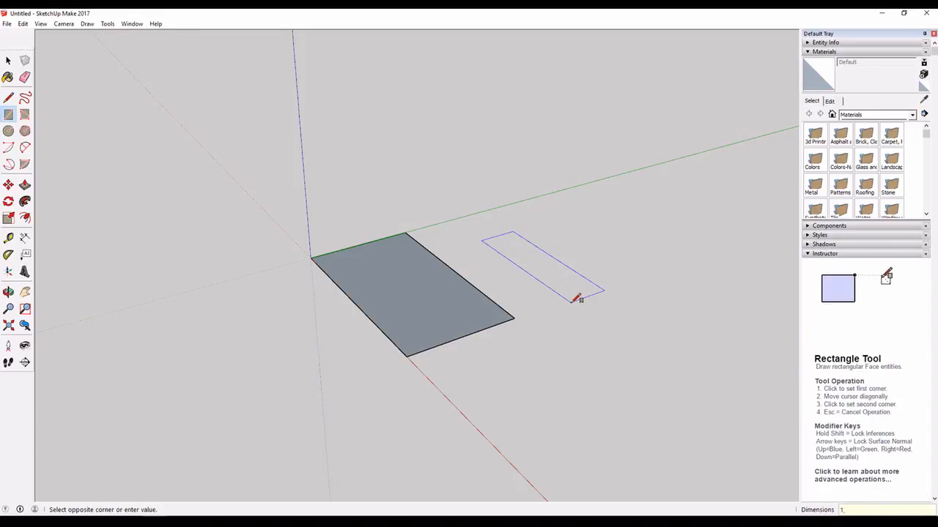
pyautogui.write('333')
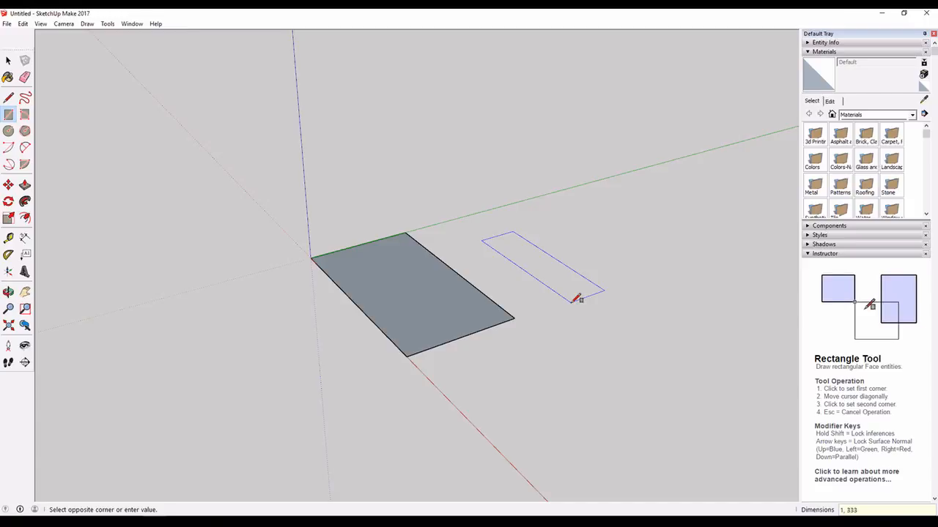
pyautogui.press('BackSpace')
pyautogui.press('BackSpace')
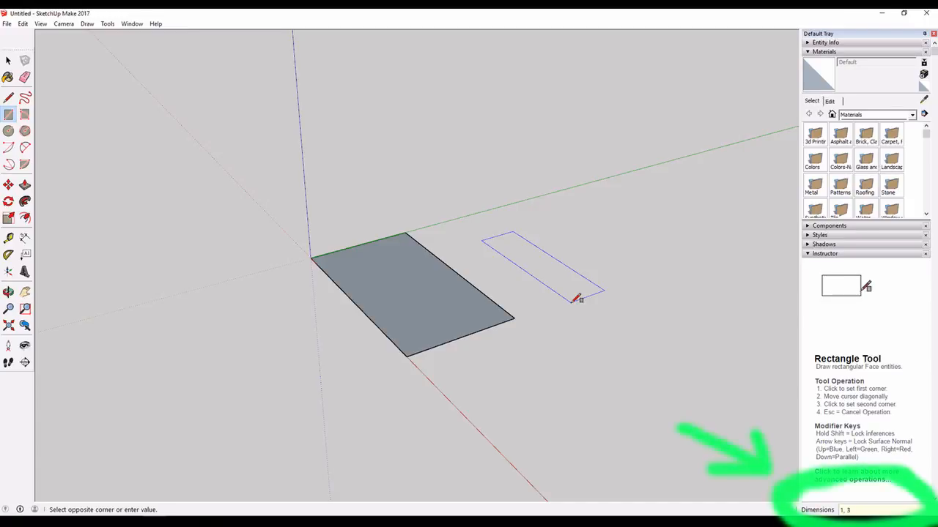
pyautogui.write('"')
pyautogui.press('Return')
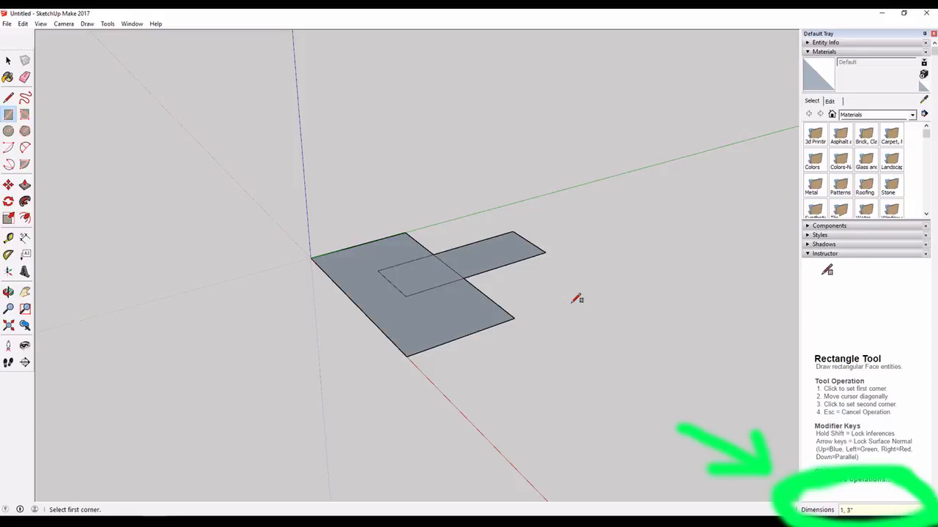
pyautogui.hotkey('ctrl', 'z')
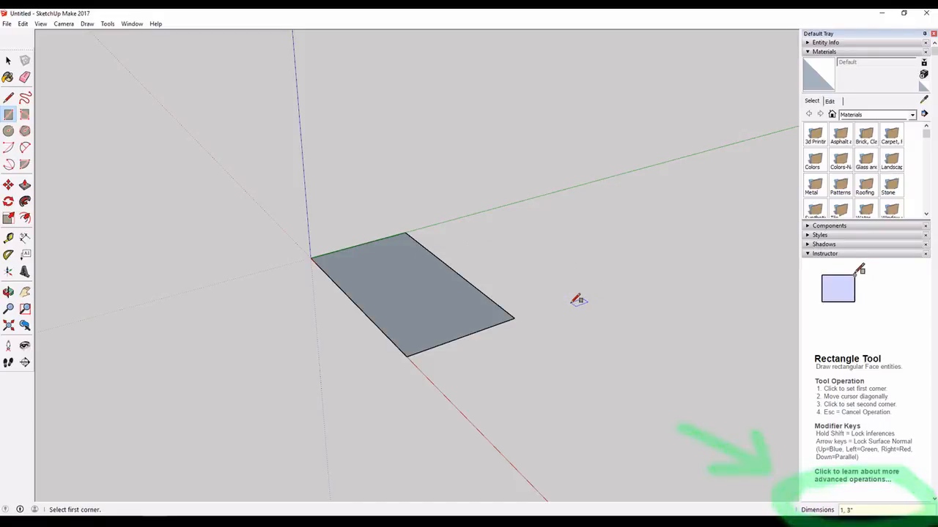
# Pull the rectangular face at the origin up 2 inches into a box with Push/Pull.
pyautogui.press('space')
pyautogui.press('l')
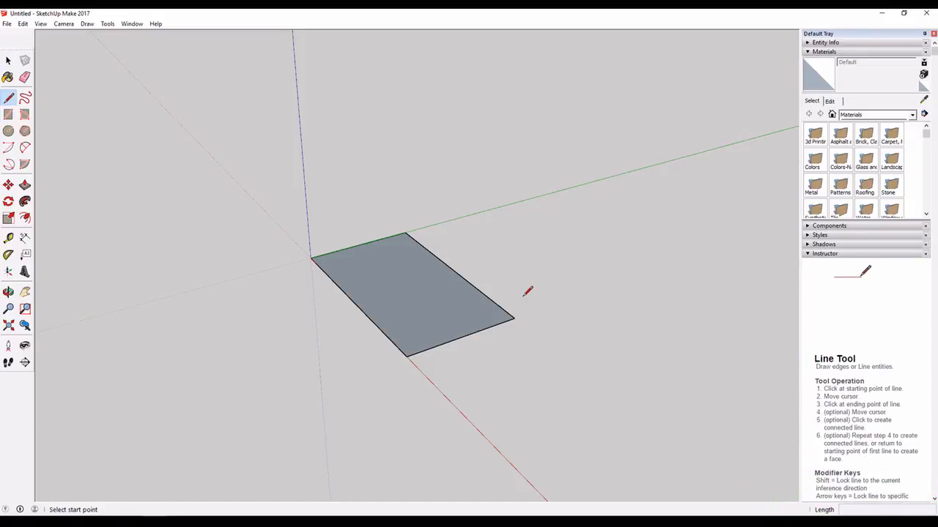
pyautogui.press('p')
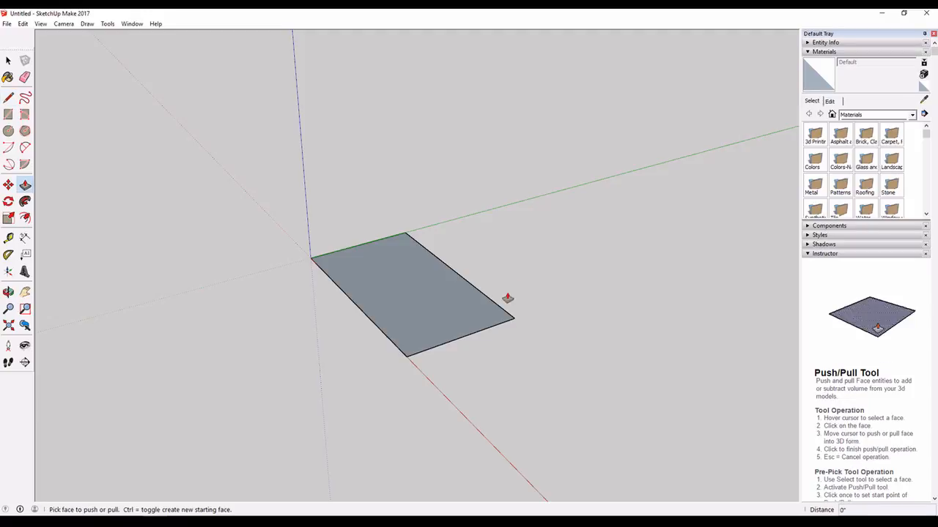
pyautogui.click(414, 301)
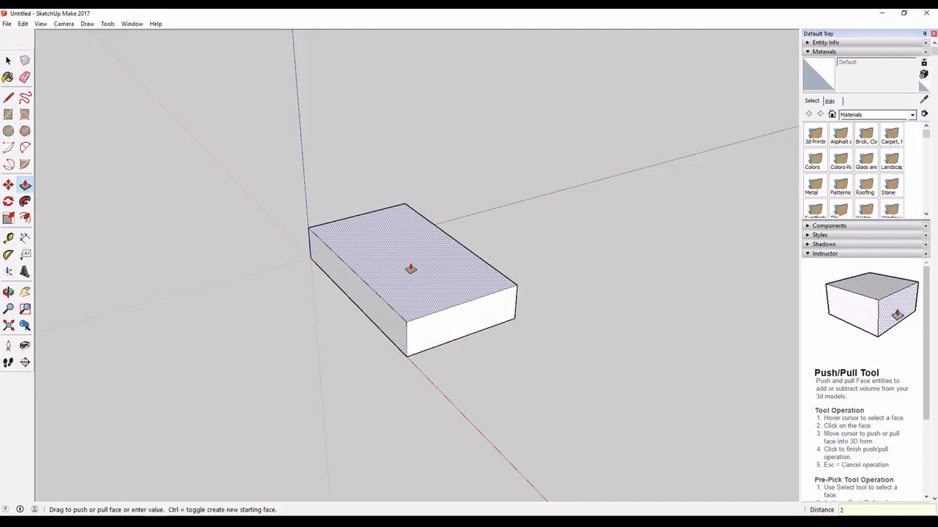
pyautogui.press('Return')
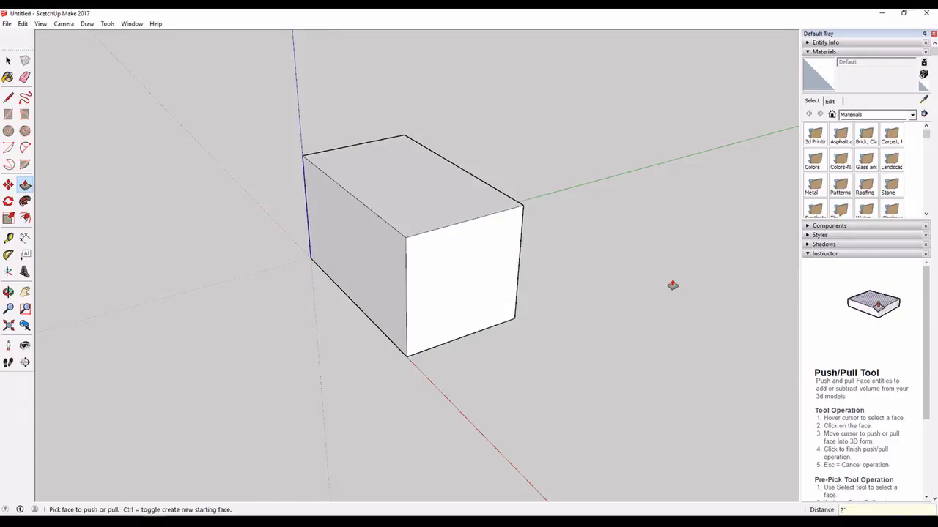
# Delete the box's top face to look inside, and restore it by undoing the deletion.
pyautogui.moveTo(347, 86)
pyautogui.mouseDown(button='middle')
pyautogui.moveTo(342, 186)
pyautogui.moveTo(398, 298)
pyautogui.moveTo(388, 281)
pyautogui.moveTo(417, 298)
pyautogui.moveTo(377, 276)
pyautogui.mouseUp(button='middle')
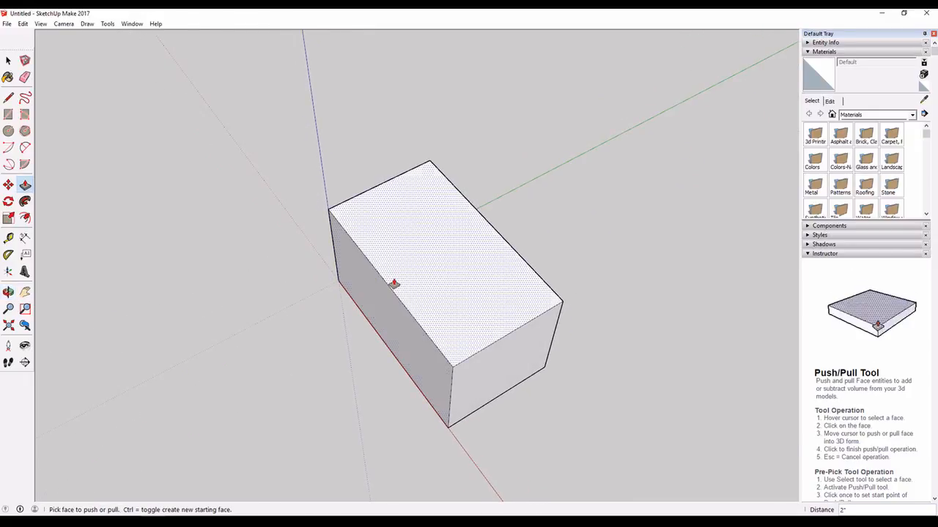
pyautogui.press('space')
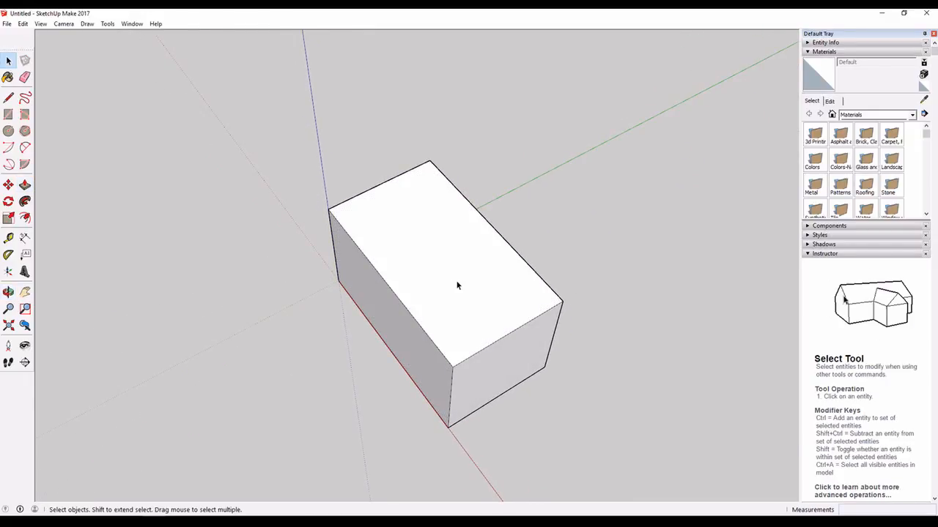
pyautogui.click(456, 285)
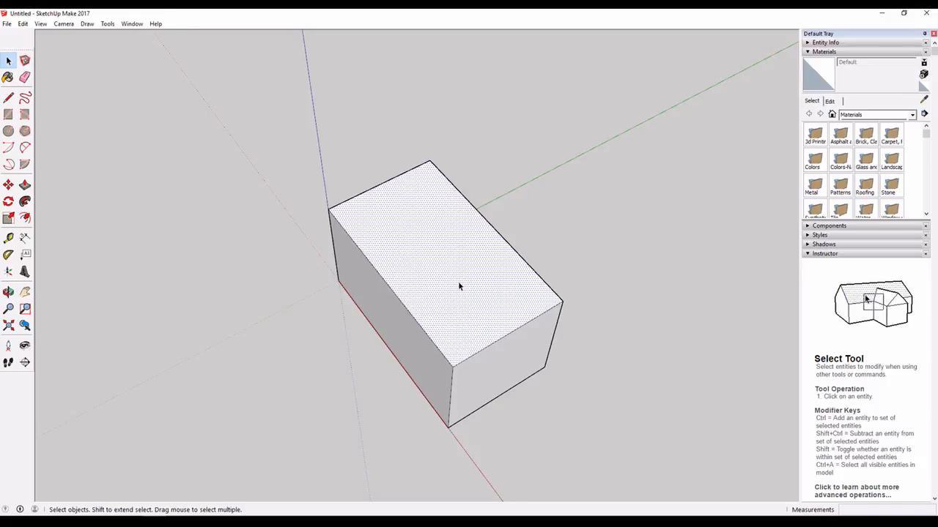
pyautogui.press('Delete')
pyautogui.moveTo(458, 281)
pyautogui.mouseDown(button='middle')
pyautogui.moveTo(356, 349)
pyautogui.moveTo(447, 292)
pyautogui.mouseUp(button='middle')
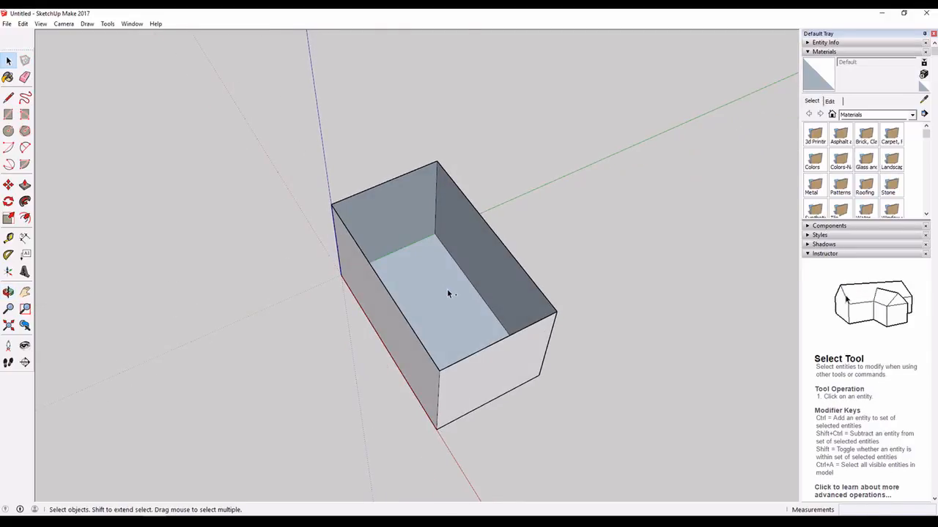
pyautogui.hotkey('ctrl', 'z')
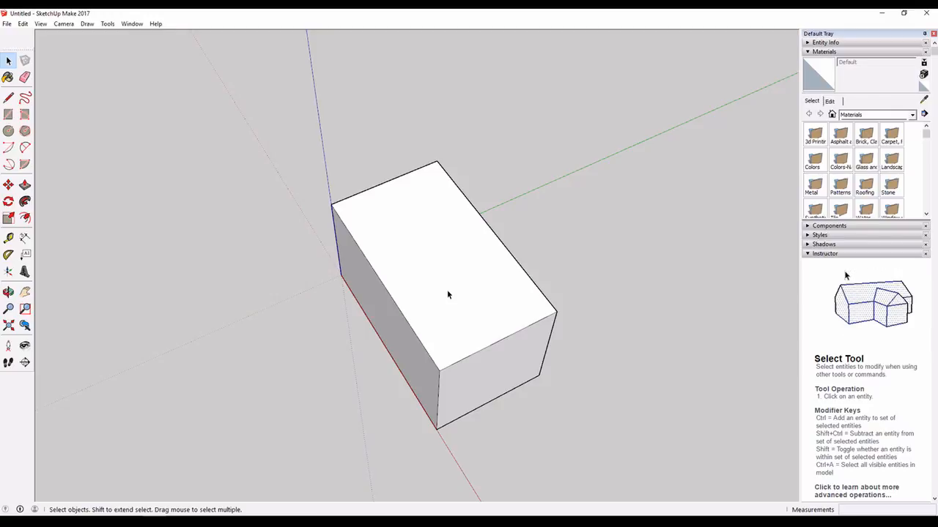
# Draw 0.5-inch squares at two diagonally opposite corners of the box's top face, with a rectangle between their inner corners.
pyautogui.press('l')
pyautogui.press('r')
pyautogui.click(555, 311)
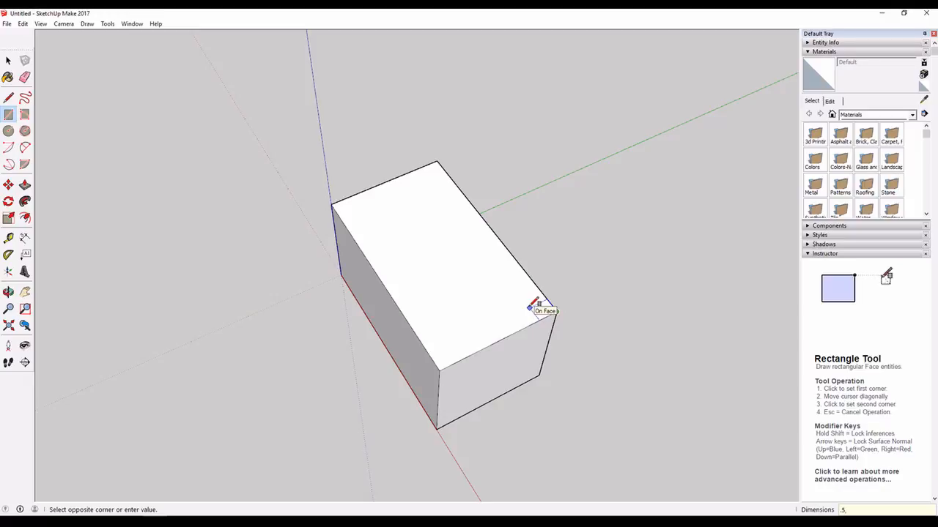
pyautogui.write('.5, .5')
pyautogui.press('Return')
pyautogui.click(331, 204)
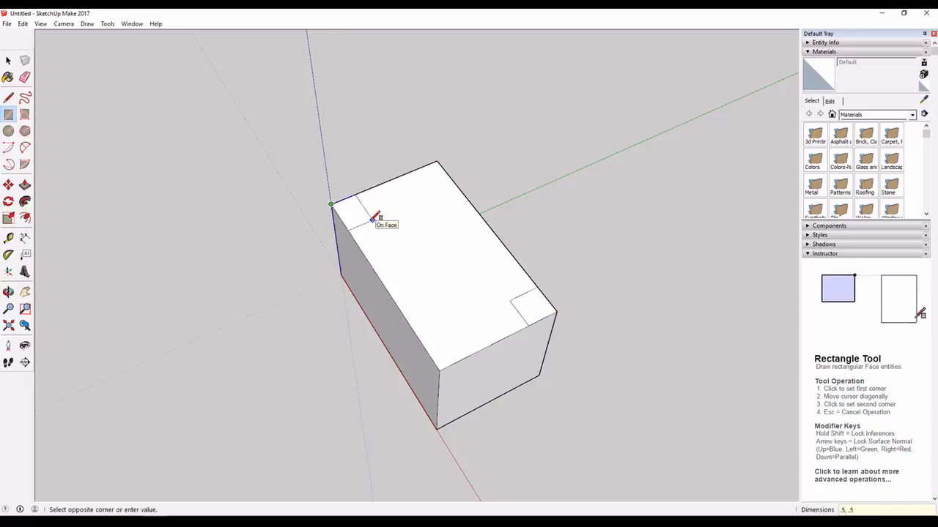
pyautogui.click(374, 218)
# Draw outward-bulging 2-point arcs across the two diagonally opposite corner squares on the top face.
pyautogui.press('a')
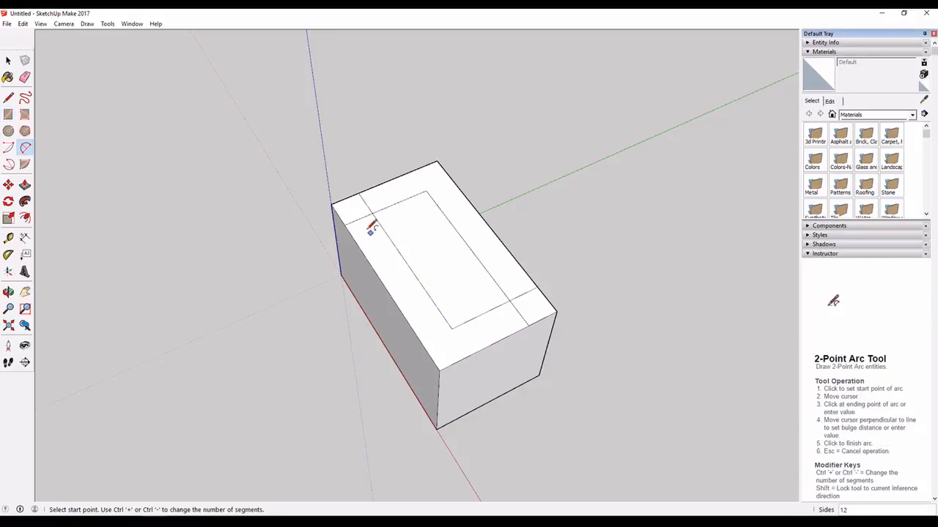
pyautogui.click(344, 225)
pyautogui.click(359, 193)
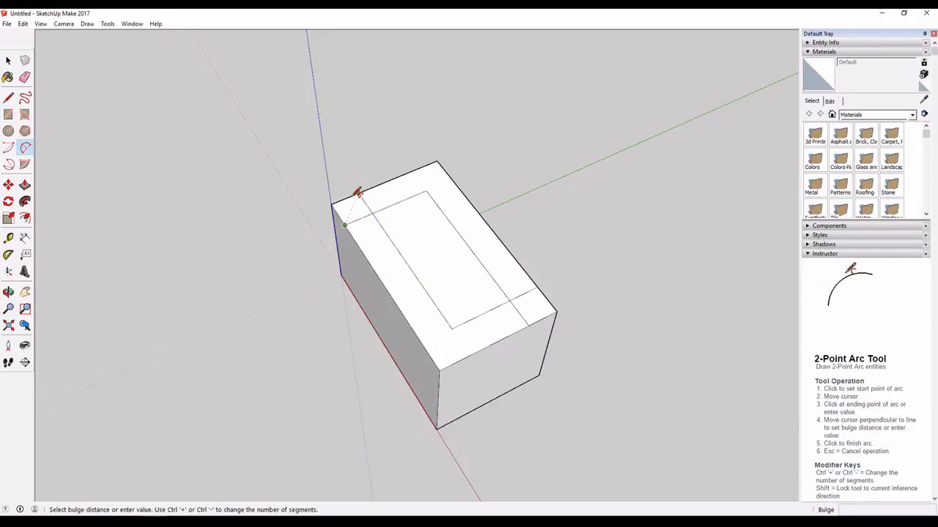
pyautogui.scroll(2, 356, 193)
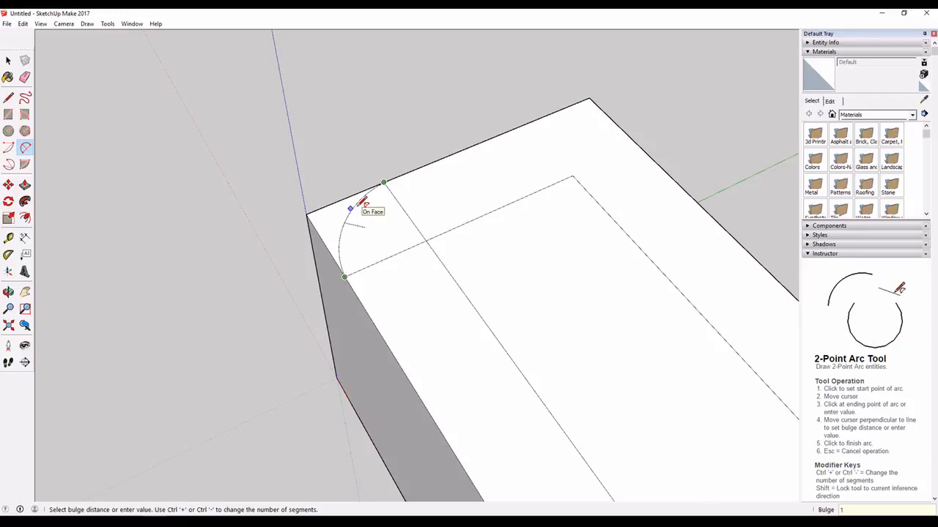
pyautogui.click(365, 205)
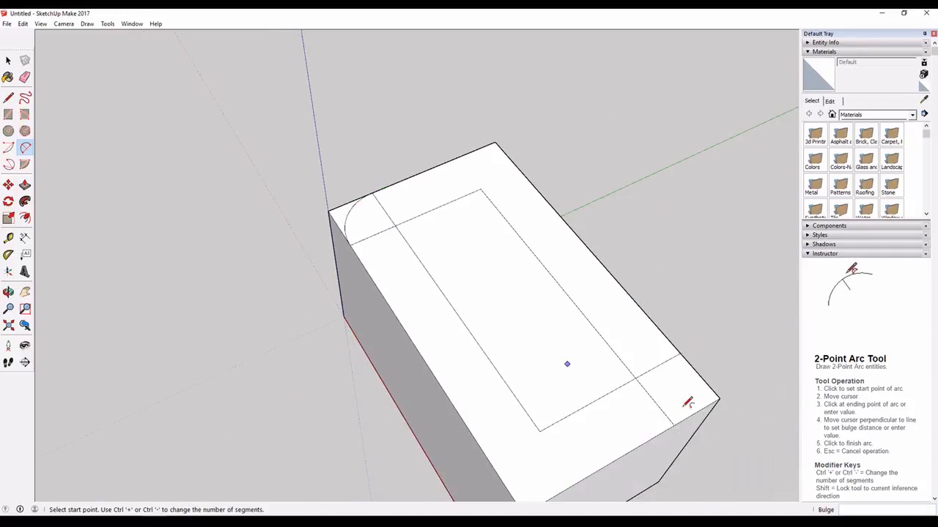
pyautogui.scroll(-2, 366, 207)
pyautogui.click(681, 354)
pyautogui.click(673, 423)
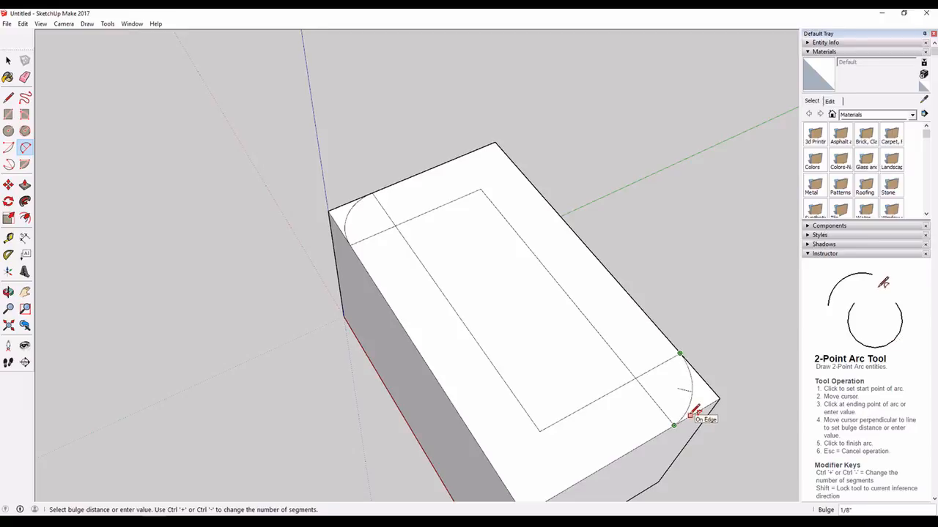
pyautogui.click(696, 413)
# Mark 1/2-inch corner squares at the two remaining corners of the top face using rectangles that meet the inner rectangle.
pyautogui.moveTo(659, 394); pyautogui.dragTo(383, 376, button='middle')
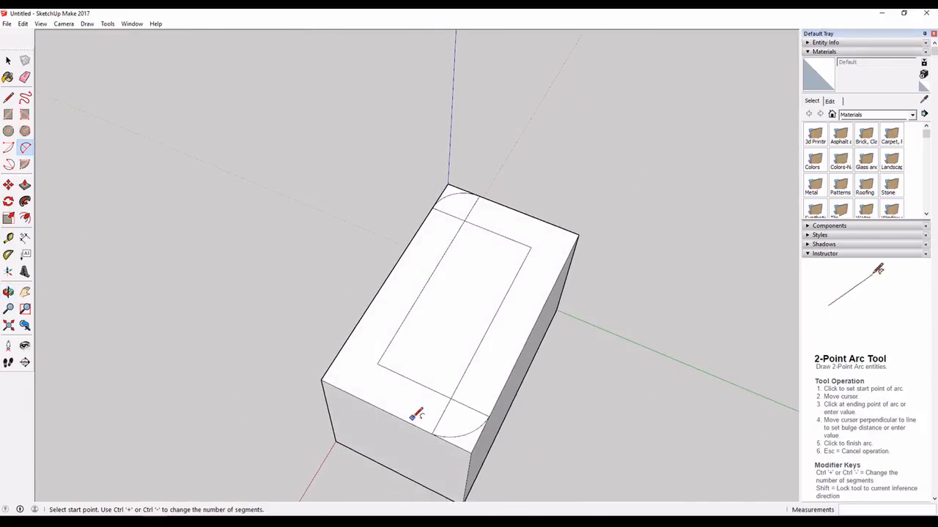
pyautogui.press('r')
pyautogui.click(323, 380)
pyautogui.click(529, 249)
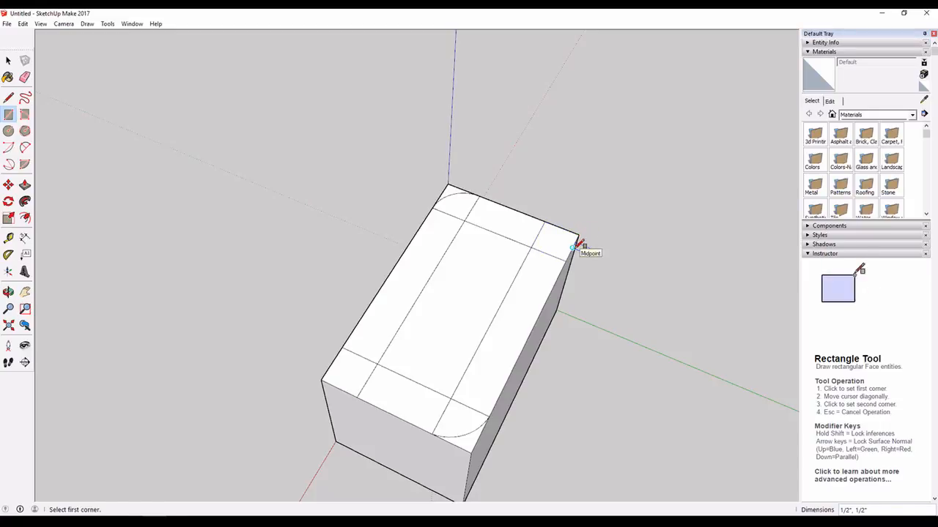
# Draw outward-bulging 2-point arcs across the two remaining corner squares of the top face.
pyautogui.press('a')
pyautogui.click(356, 396)
pyautogui.click(342, 348)
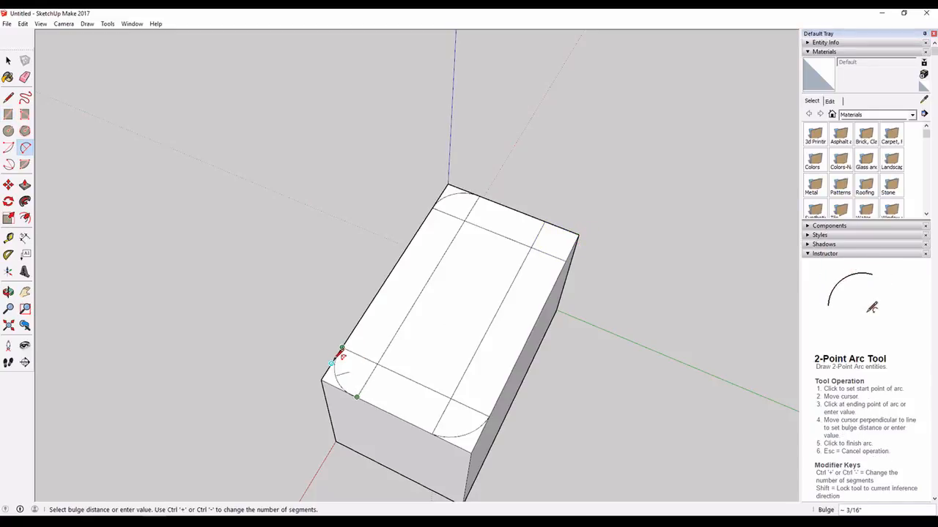
pyautogui.click(337, 357)
pyautogui.click(545, 221)
pyautogui.click(565, 260)
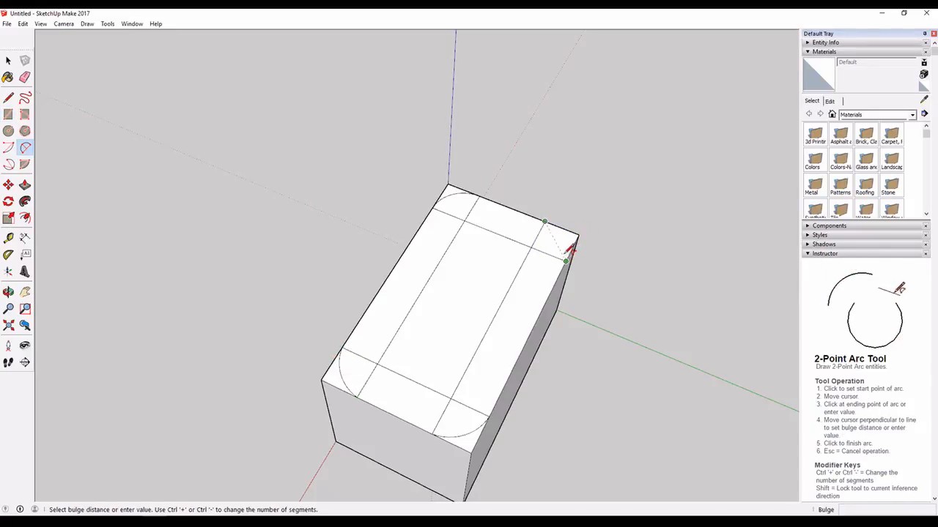
pyautogui.click(570, 247)
# Push the leftover pieces outside the corner arcs down through the 2-inch box height to round its vertical corners.
pyautogui.scroll(-2, 570, 247)
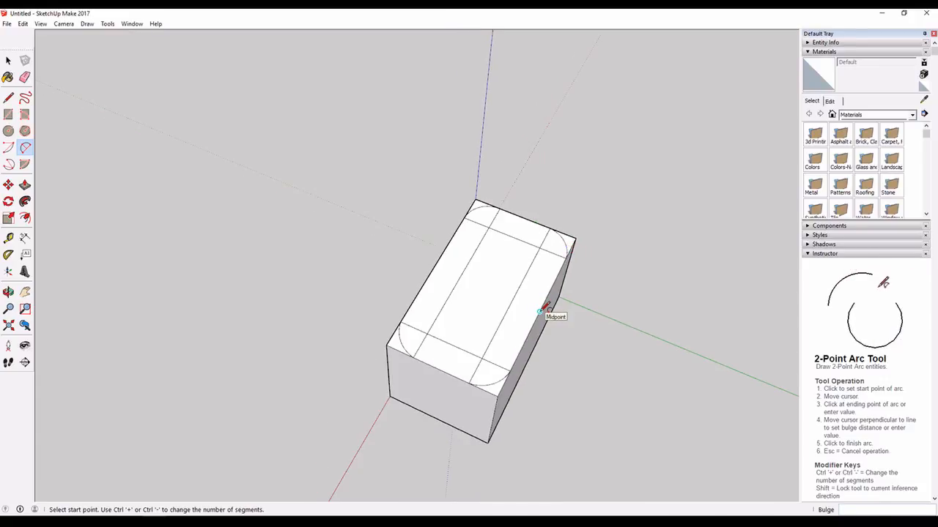
pyautogui.press('p')
pyautogui.click(393, 347)
pyautogui.click(392, 411)
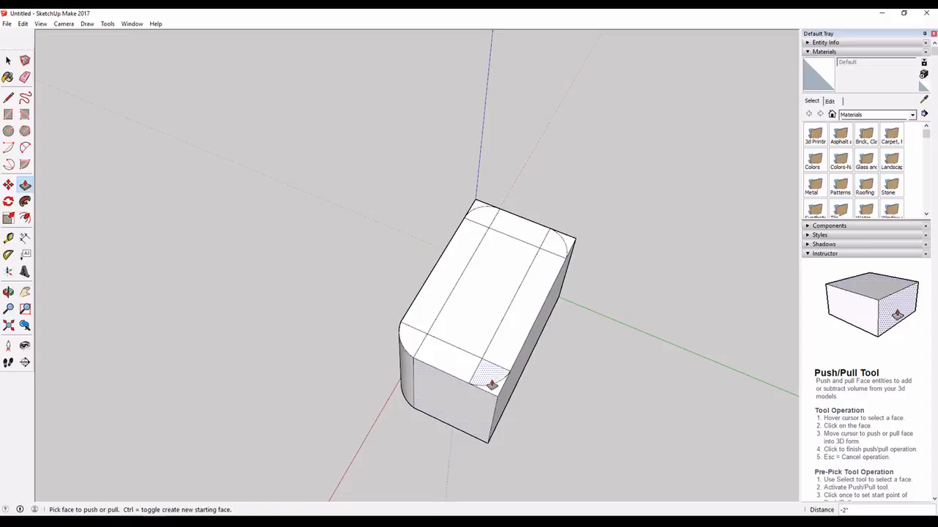
pyautogui.click(492, 387)
pyautogui.click(476, 474)
pyautogui.moveTo(622, 305); pyautogui.dragTo(498, 329, button='middle')
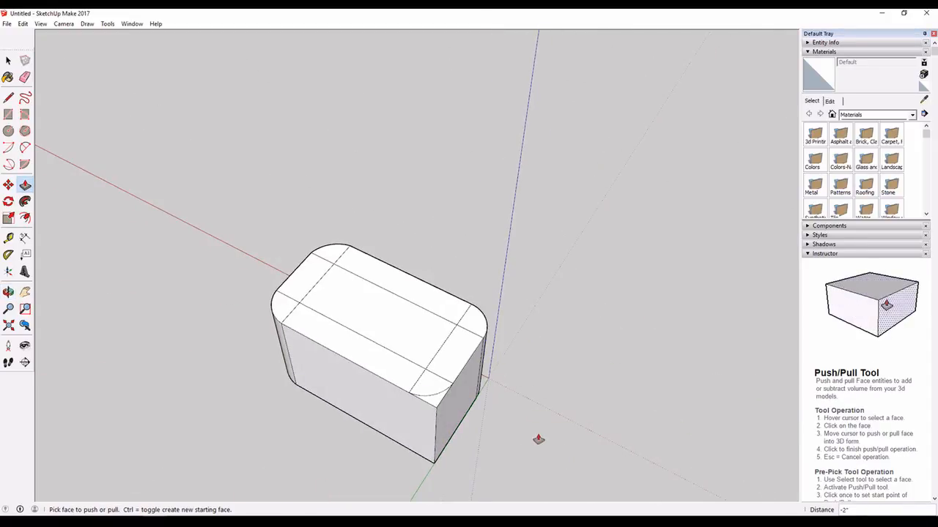
pyautogui.click(447, 435)
pyautogui.click(476, 466)
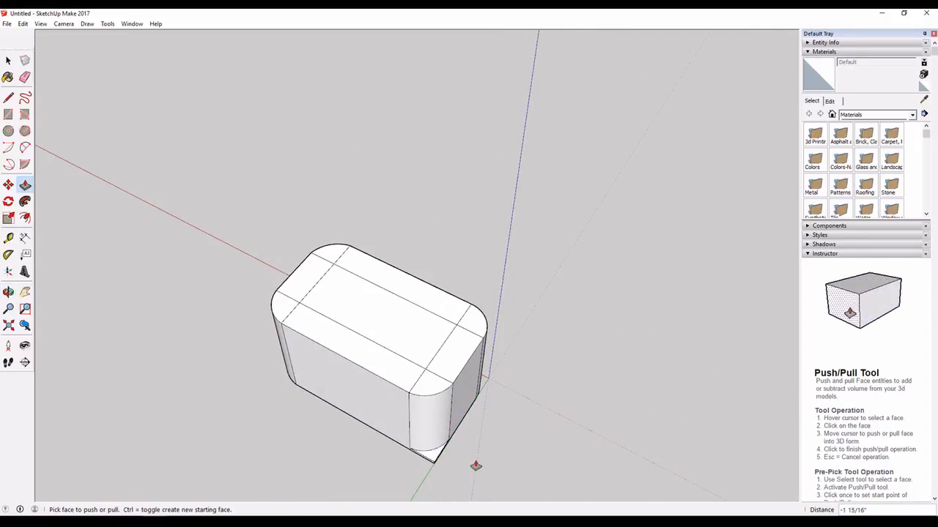
# Push the inner rectangle on the top face down 1.5 inches to form a recess.
pyautogui.click(427, 351)
pyautogui.write('1.5')
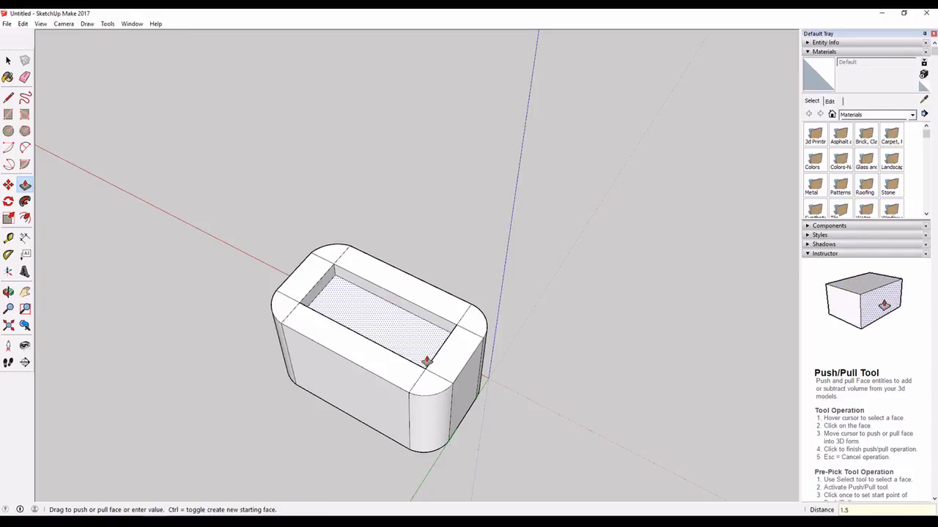
pyautogui.press('Return')
# Delete the leftover construction lines on the top rim around the recess.
pyautogui.press('space')
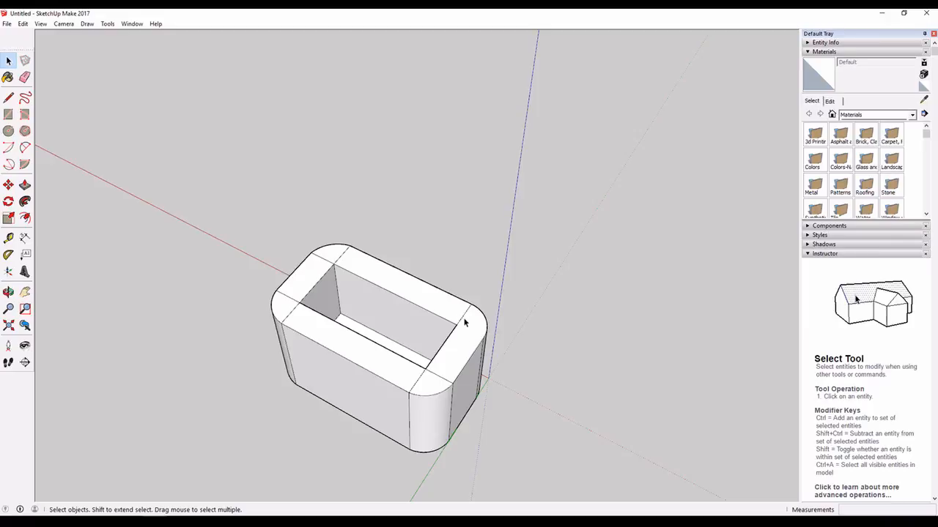
pyautogui.click(438, 374)
pyautogui.click(438, 376)
pyautogui.press('Delete')
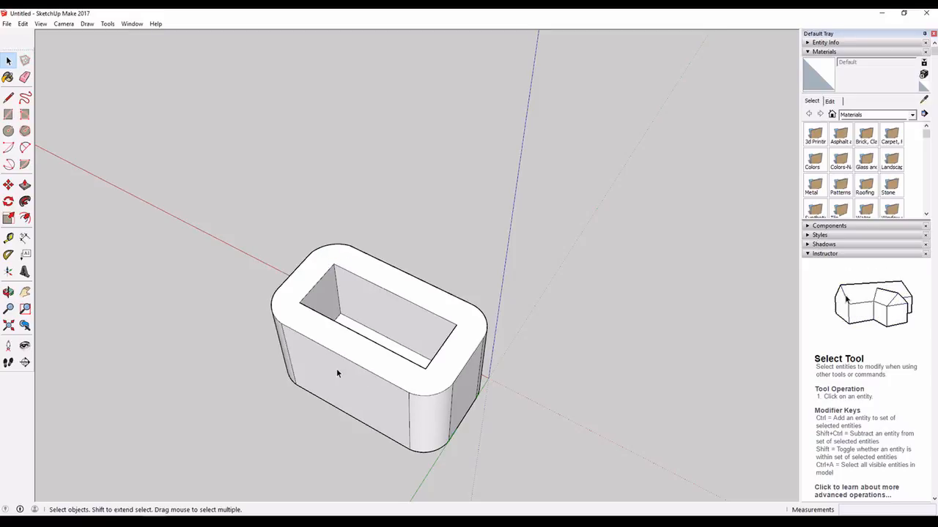
# Draw a diagonal construction line across the flat part of the box's front face, from its lower-left to its upper-right corner.
pyautogui.moveTo(749, 363); pyautogui.dragTo(5, 223, button='middle')
pyautogui.scroll(3, 383, 288)
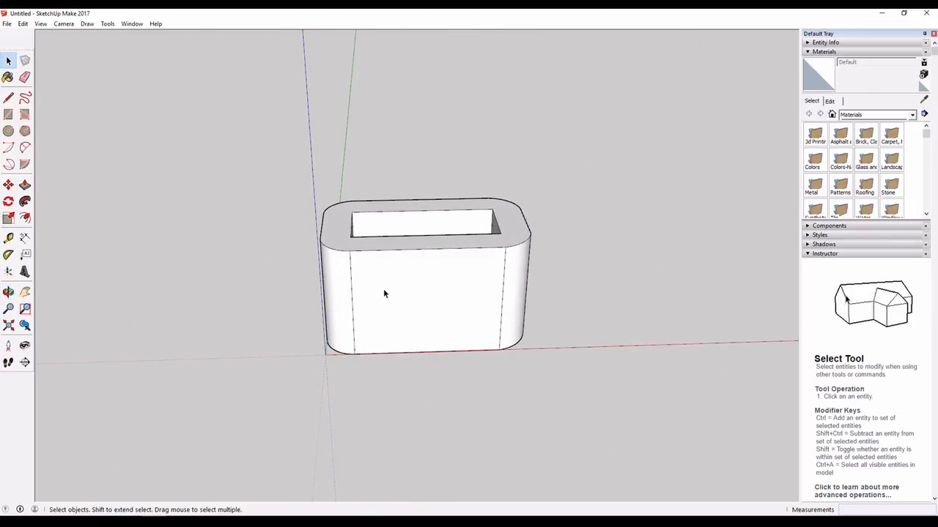
pyautogui.press('l')
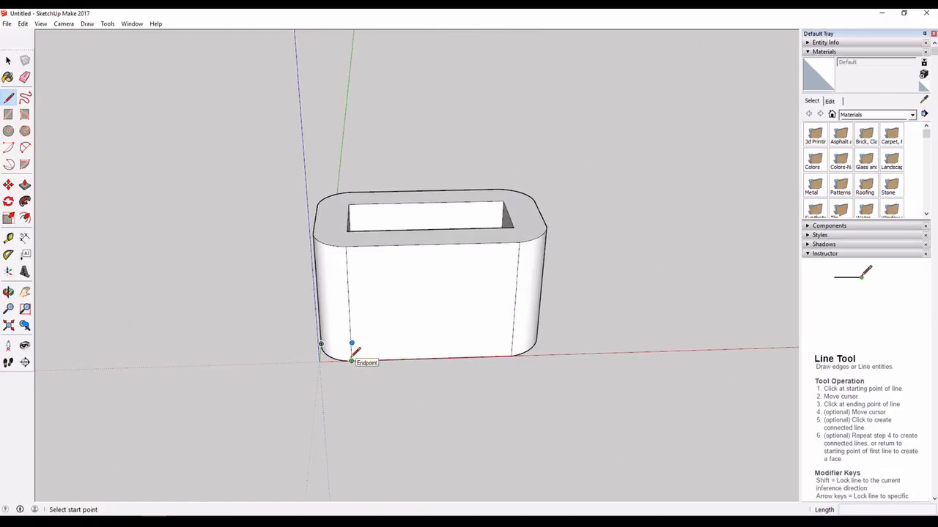
pyautogui.click(351, 361)
pyautogui.click(519, 241)
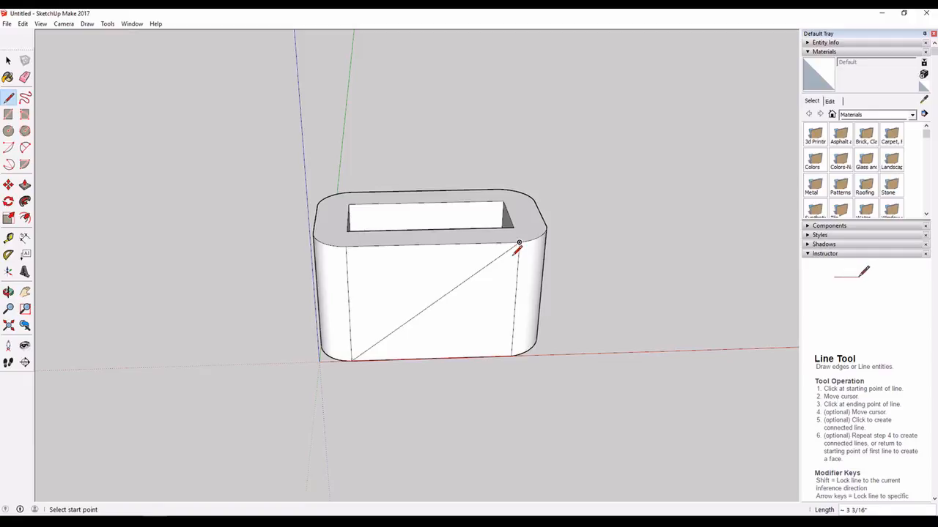
# Draw a circle with a radius of .15 centred on the midpoint of the front face's diagonal.
pyautogui.press('c')
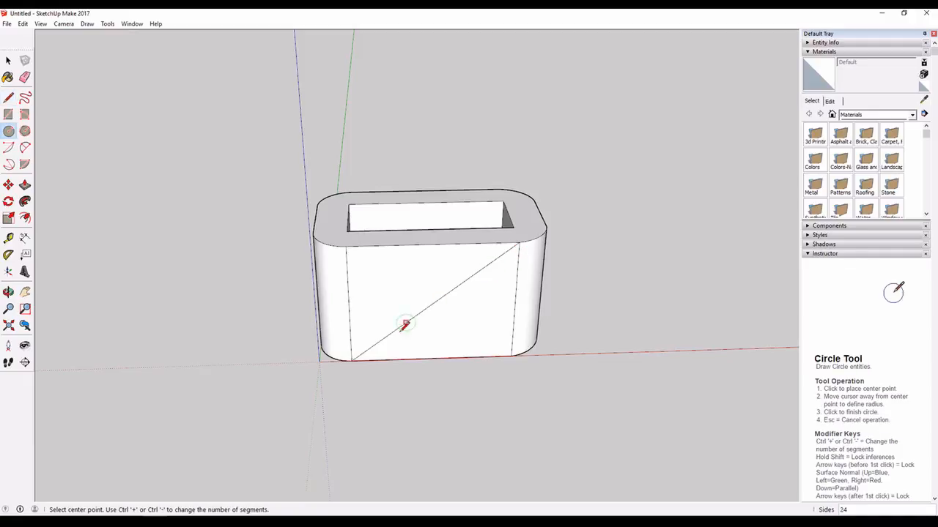
pyautogui.click(438, 300)
pyautogui.scroll(5, 437, 301)
pyautogui.moveTo(437, 301); pyautogui.dragTo(407, 221, button='middle')
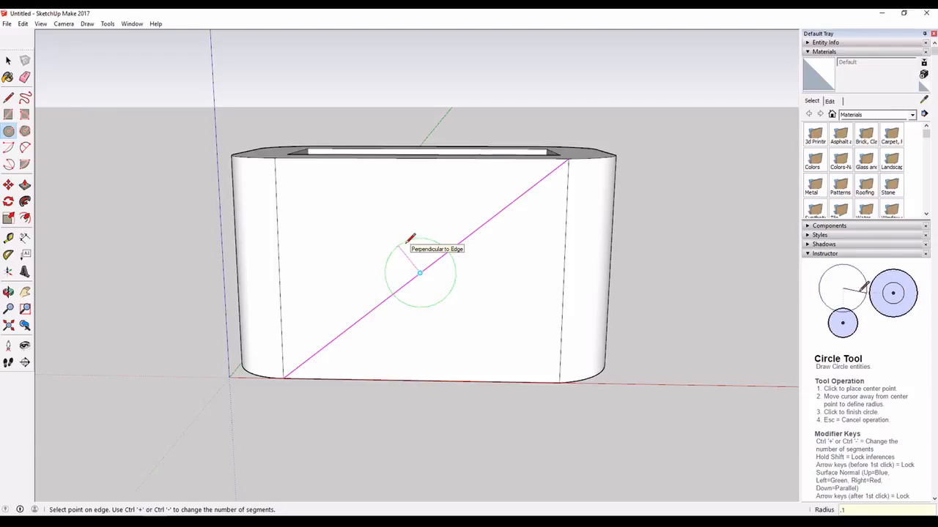
pyautogui.write('15')
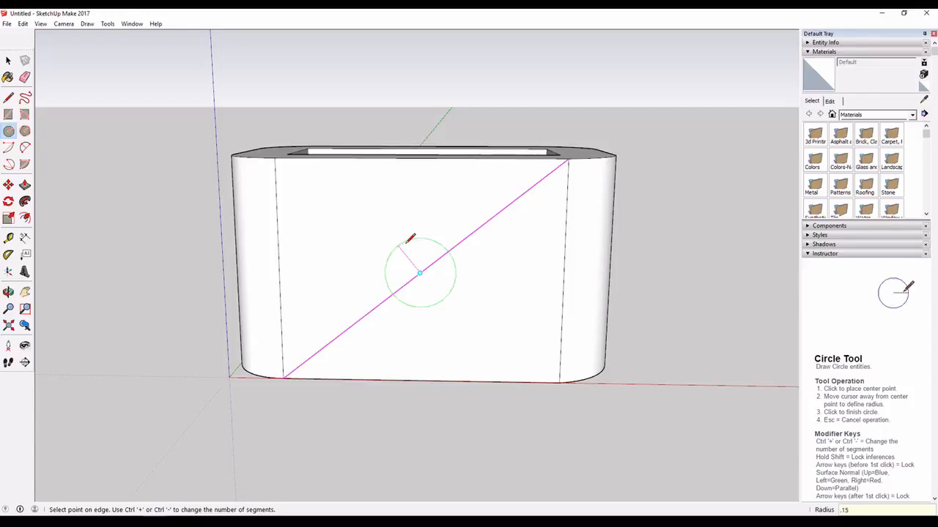
pyautogui.press('Return')
# Delete the diagonal construction line outside the circle on the front face.
pyautogui.press('space')
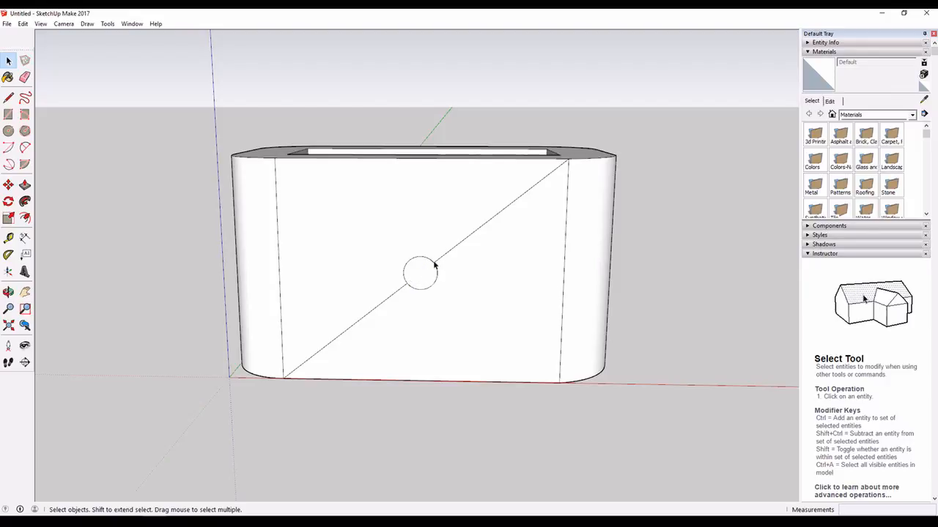
pyautogui.click(437, 262)
pyautogui.press('Delete')
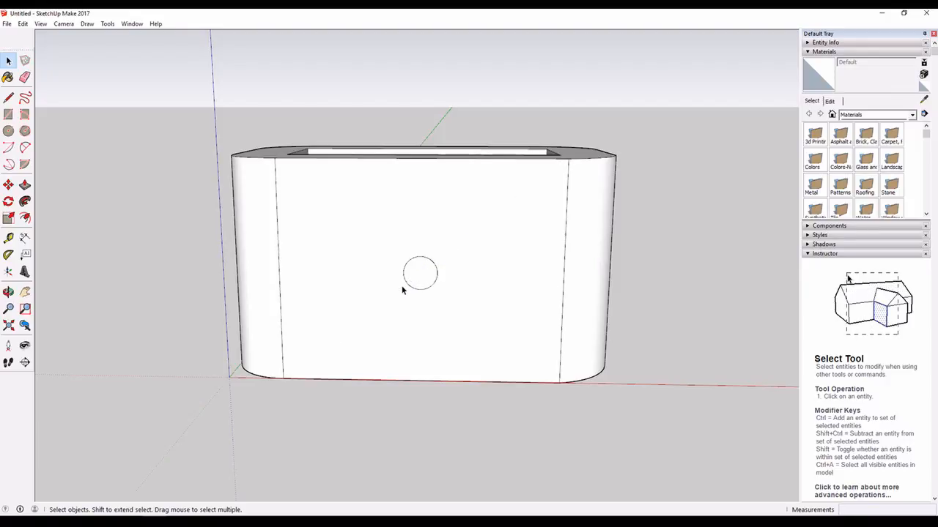
# Push the circle 1/2 inch through the front wall into the recess to cut a round hole.
pyautogui.press('p')
pyautogui.click(417, 277)
pyautogui.click(418, 236)
pyautogui.moveTo(362, 142); pyautogui.dragTo(404, 264, button='middle')
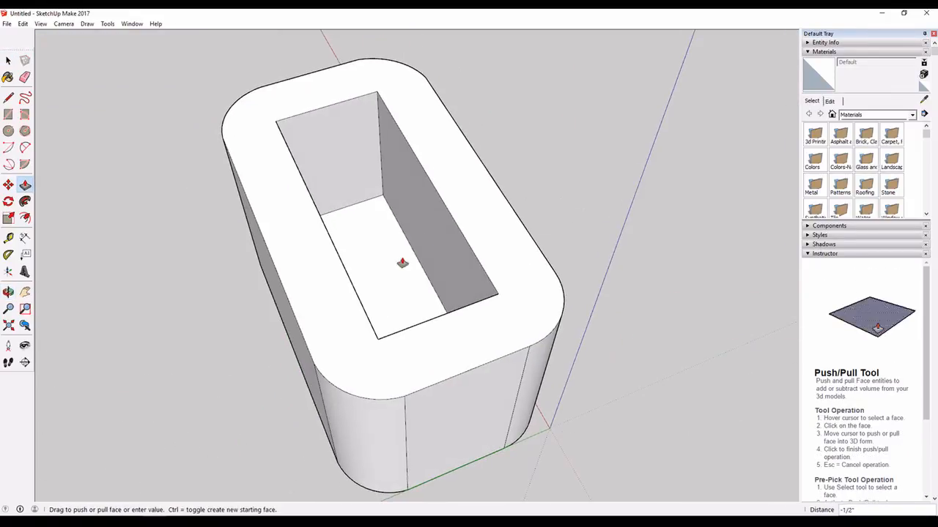
pyautogui.click(469, 279)
pyautogui.moveTo(747, 367); pyautogui.dragTo(342, 307, button='middle')
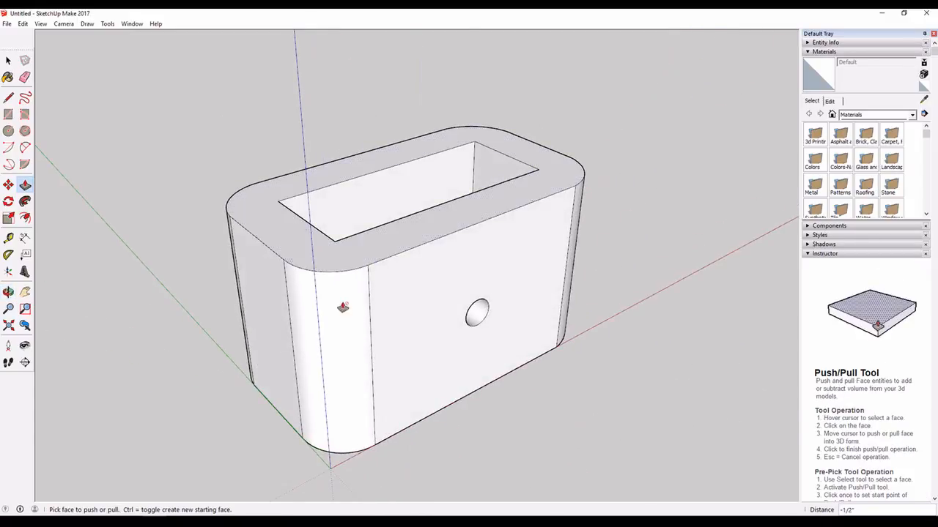
# Draw a 2-point arc between the upper corners of the recess's inner back wall, bulging downward about 5/16 inch.
pyautogui.press('a')
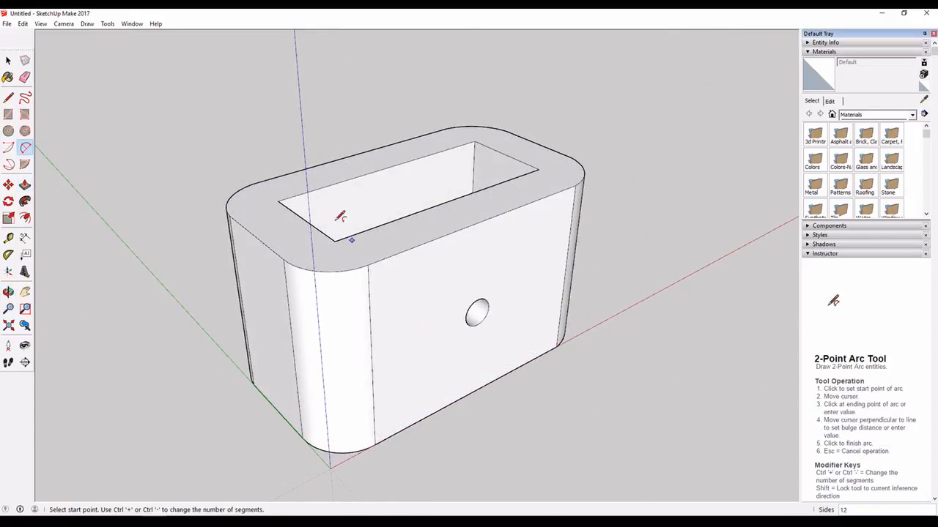
pyautogui.click(279, 200)
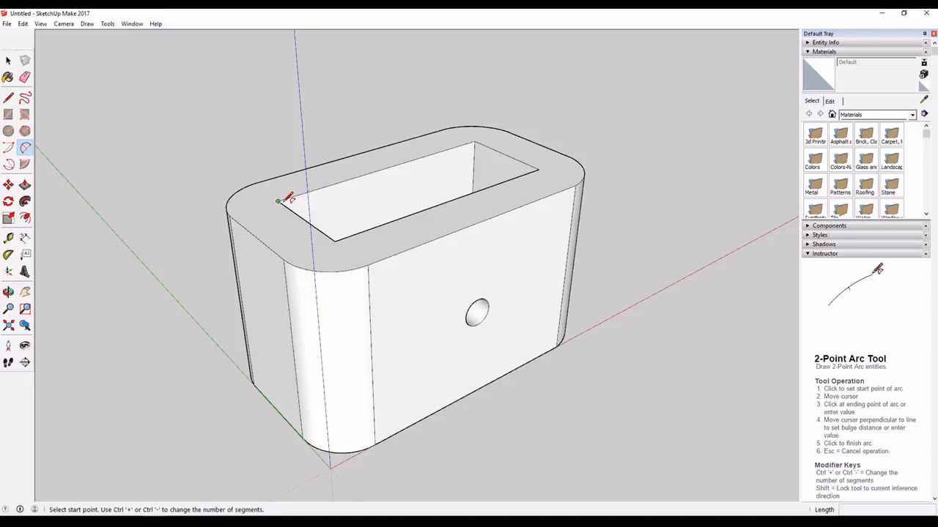
pyautogui.click(475, 141)
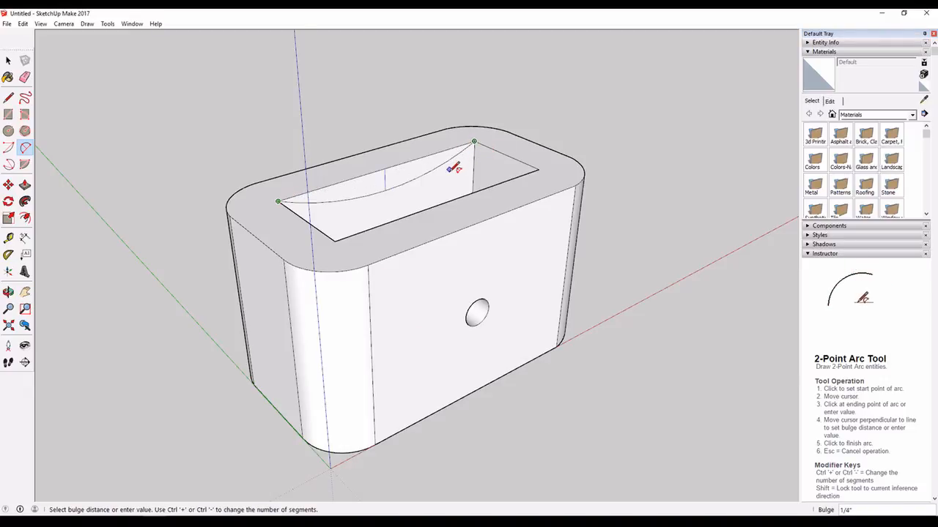
pyautogui.click(446, 177)
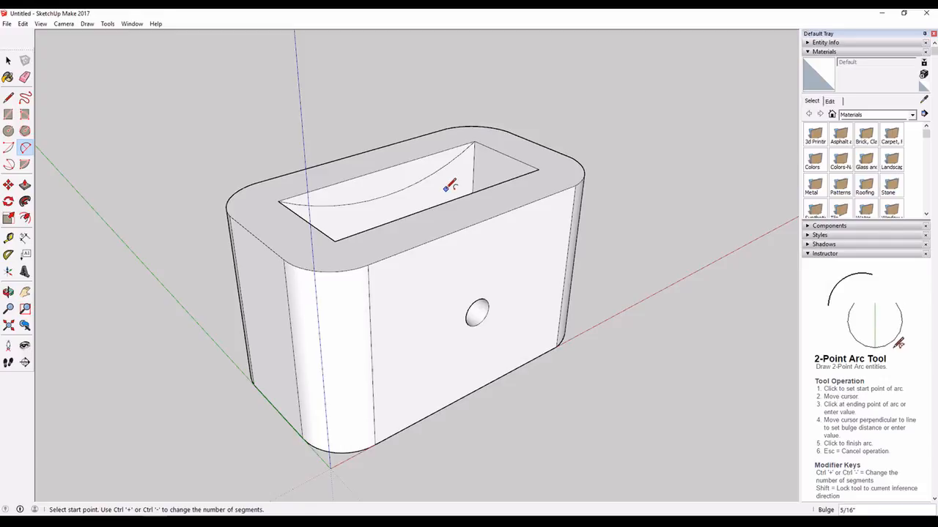
# Push the face above the arc outward through the back wall to cut a curved notch.
pyautogui.press('p')
pyautogui.click(364, 185)
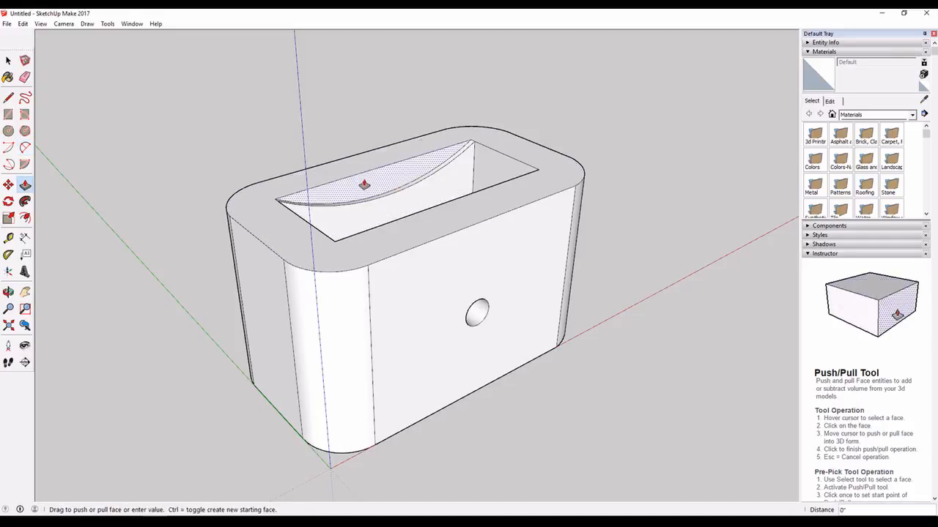
pyautogui.click(347, 185)
# Select the box's sides with their vertical edges and soften those edges with Soften coplanar enabled.
pyautogui.scroll(-5, 346, 227)
pyautogui.moveTo(389, 303); pyautogui.dragTo(512, 281, button='middle')
pyautogui.press('space')
pyautogui.click(461, 287)
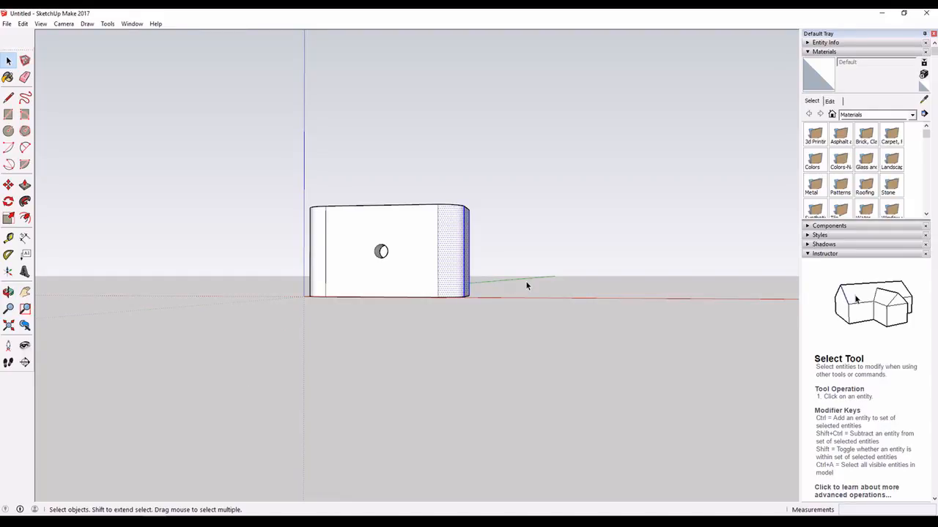
pyautogui.click(487, 290)
pyautogui.moveTo(287, 286); pyautogui.dragTo(263, 288)
pyautogui.moveTo(563, 250)
pyautogui.mouseDown(button='middle')
pyautogui.moveTo(396, 264)
pyautogui.moveTo(152, 307)
pyautogui.moveTo(14, 440)
pyautogui.moveTo(176, 505)
pyautogui.moveTo(337, 469)
pyautogui.moveTo(505, 448)
pyautogui.mouseUp(button='middle')
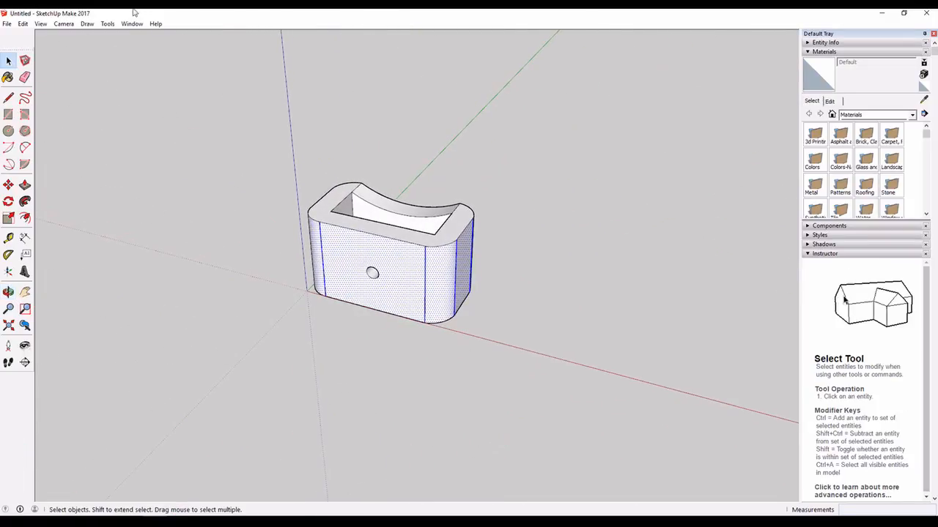
pyautogui.rightClick(411, 303)
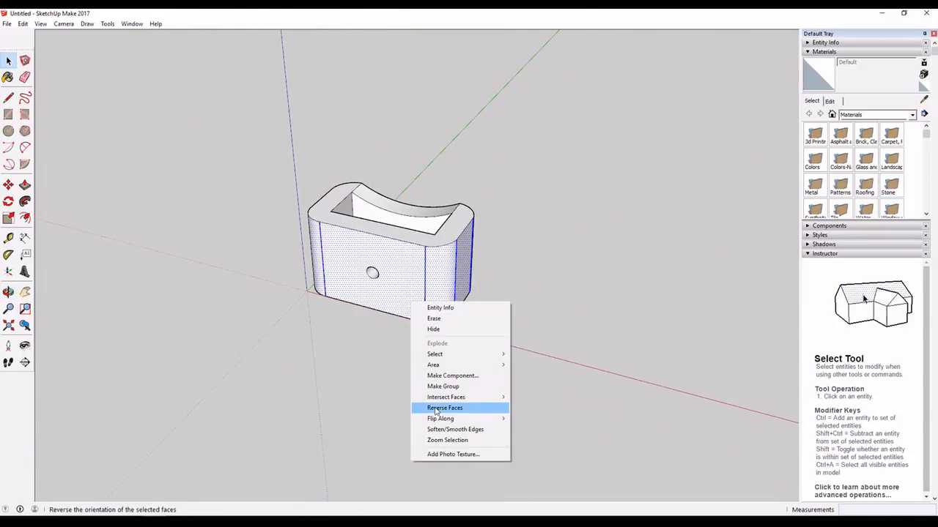
pyautogui.click(444, 430)
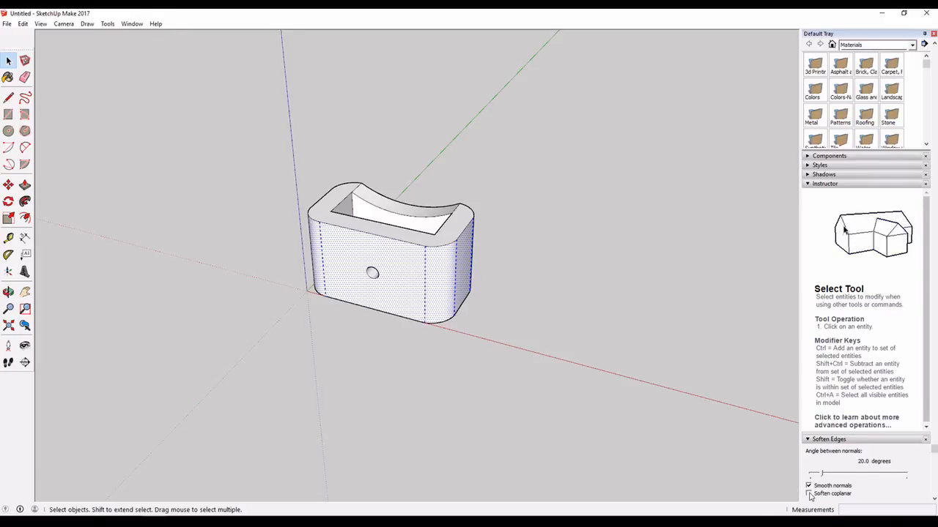
pyautogui.click(808, 493)
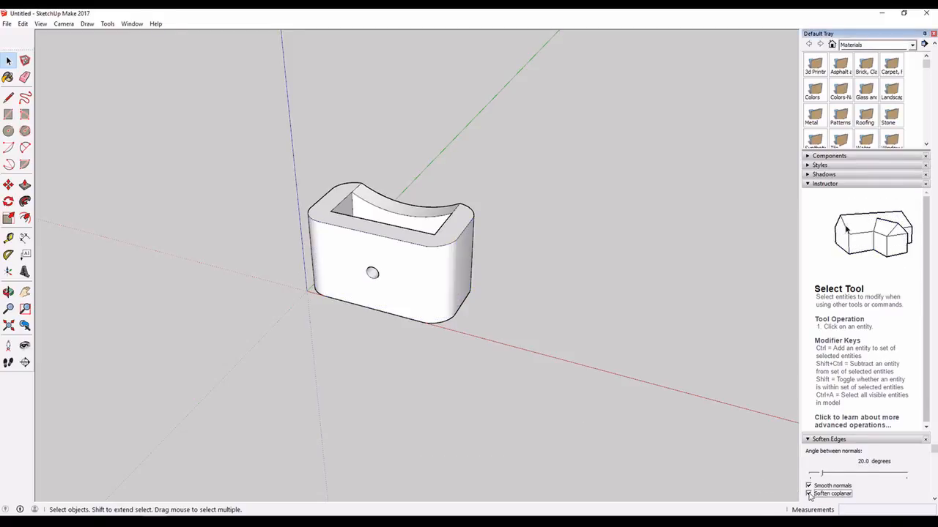
pyautogui.click(522, 283)
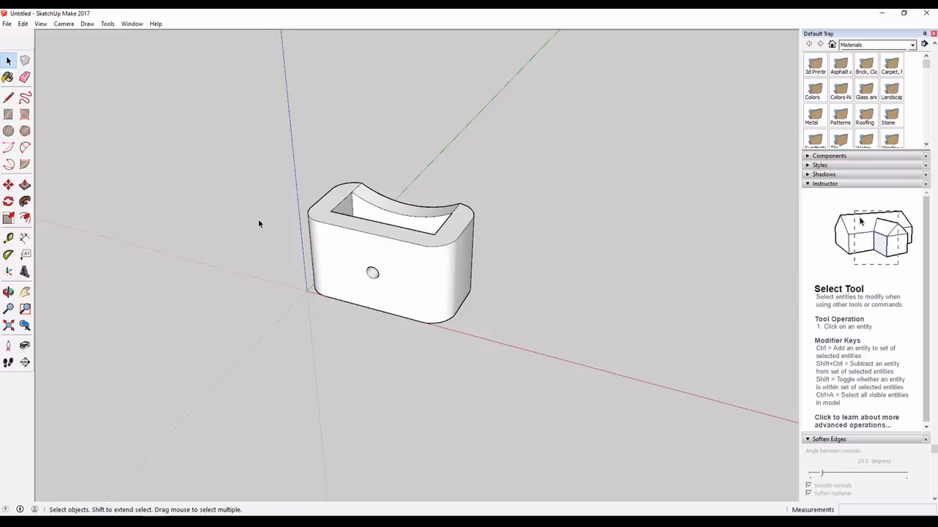
# Select the whole box and rotate it upside down around the green axis, pivoting at the origin.
pyautogui.moveTo(223, 100); pyautogui.dragTo(567, 393)
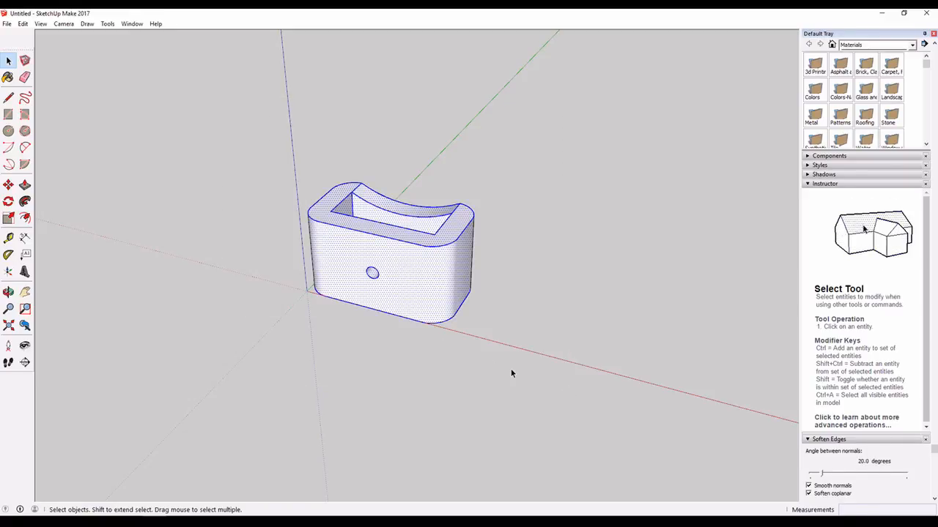
pyautogui.press('q')
pyautogui.moveTo(351, 303); pyautogui.dragTo(434, 226, button='middle')
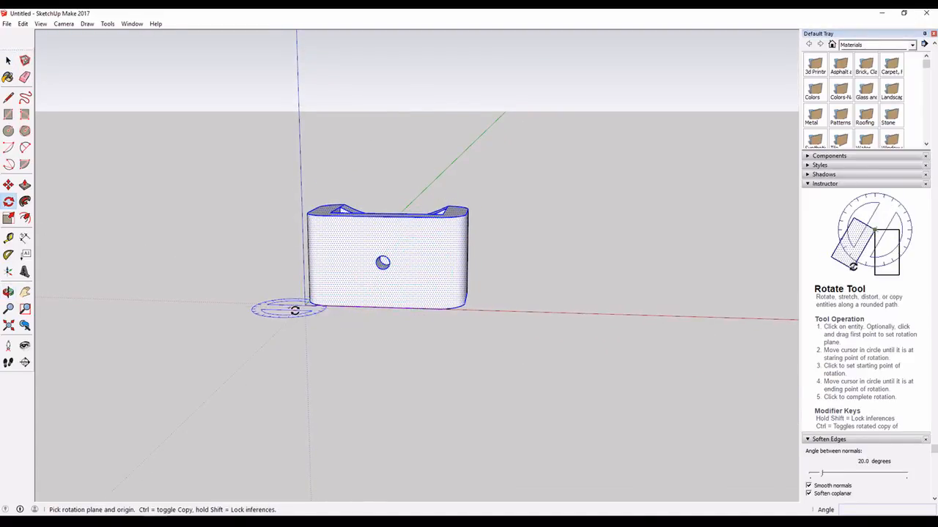
pyautogui.moveTo(302, 307); pyautogui.dragTo(298, 337, button='middle')
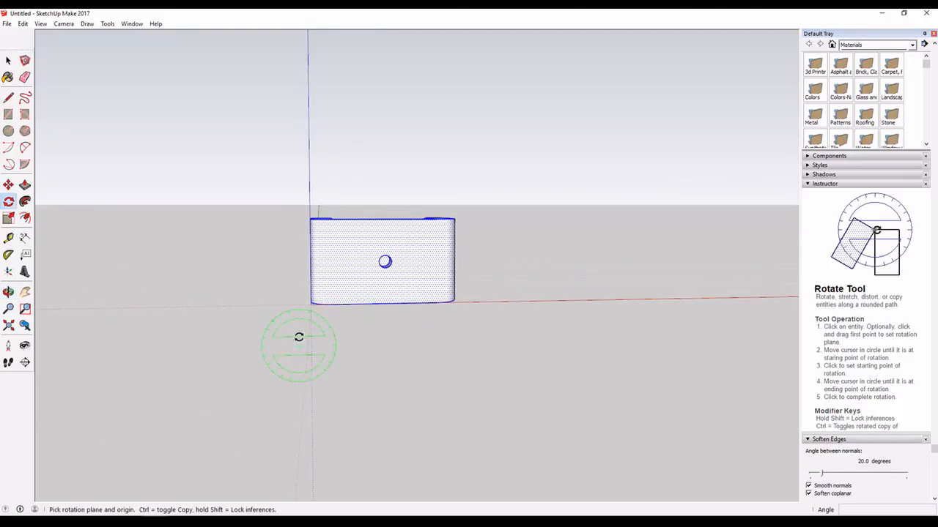
pyautogui.click(308, 307)
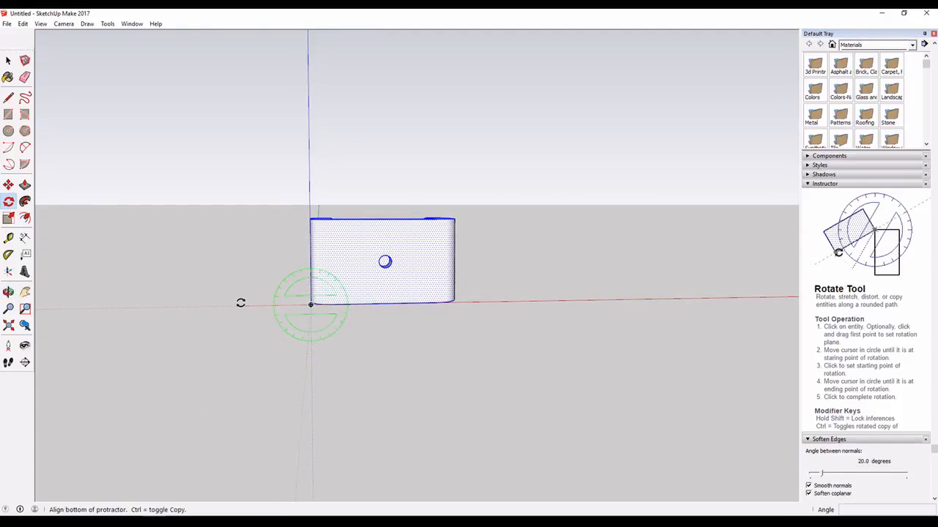
pyautogui.click(241, 303)
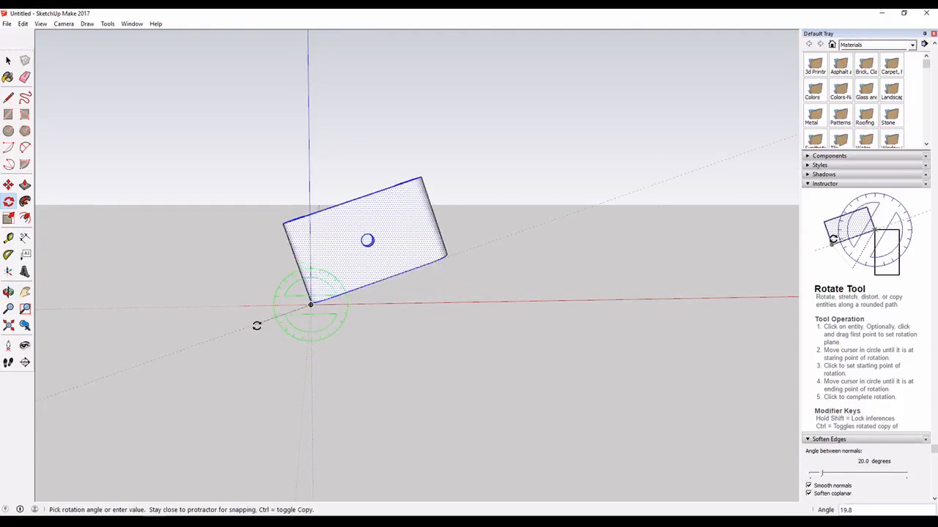
pyautogui.click(359, 301)
# Make the selected box a component with the default definition settings, replacing the selection.
pyautogui.moveTo(359, 300); pyautogui.dragTo(198, 355, button='middle')
pyautogui.press('g')
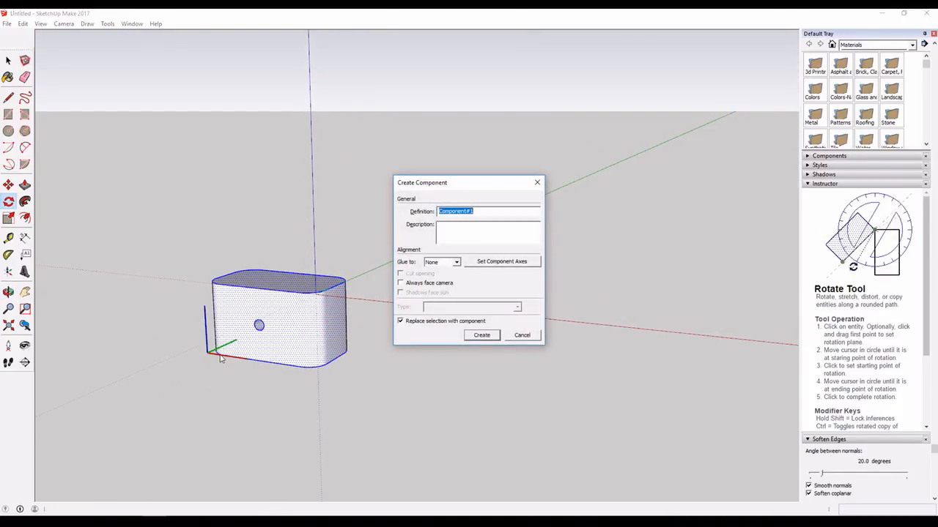
pyautogui.press('Return')
pyautogui.press('space')
# Move the box component so that the lower corner of its bounding box sits at the origin.
pyautogui.press('m')
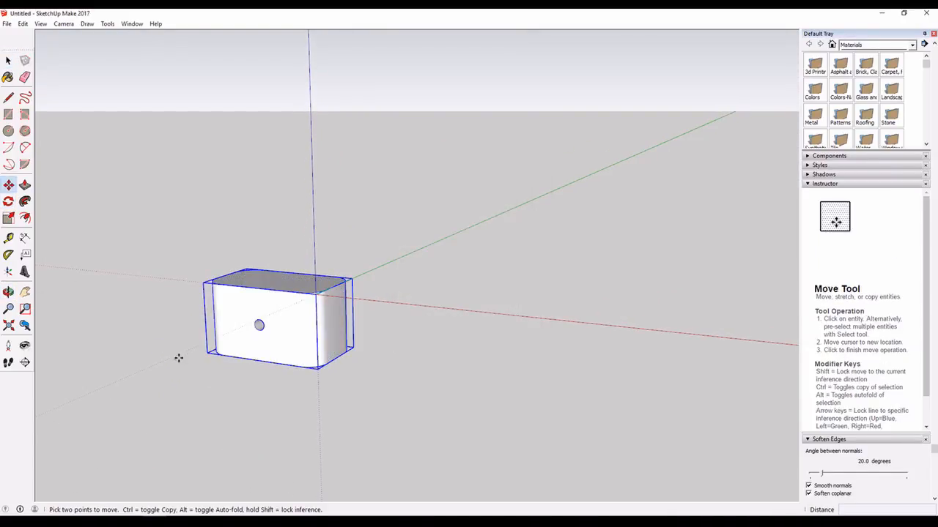
pyautogui.click(211, 346)
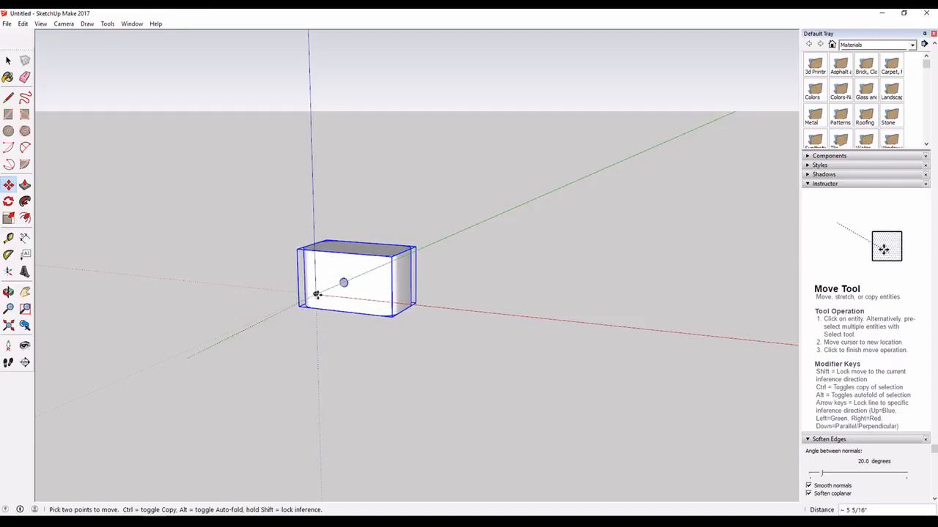
pyautogui.moveTo(314, 293); pyautogui.dragTo(488, 368, button='middle')
pyautogui.moveTo(676, 391); pyautogui.dragTo(327, 345, button='middle')
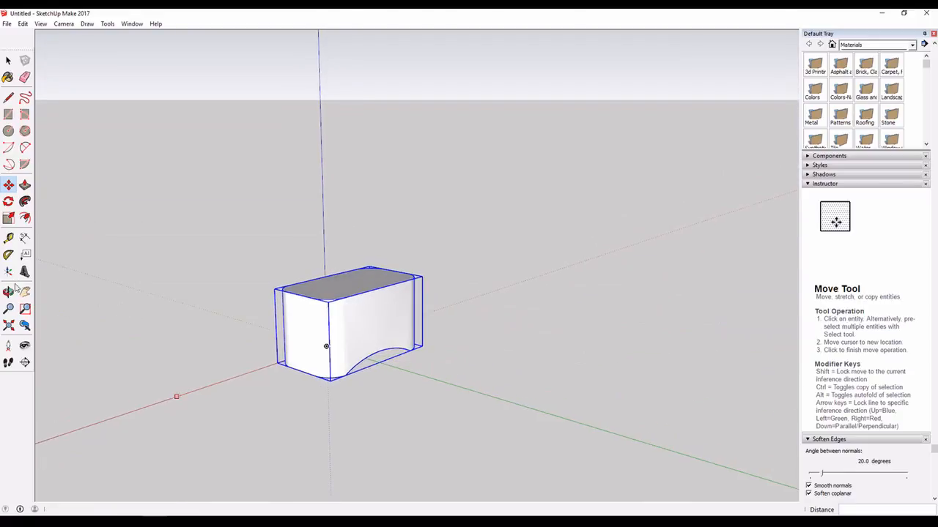
pyautogui.moveTo(712, 345); pyautogui.dragTo(203, 364, button='middle')
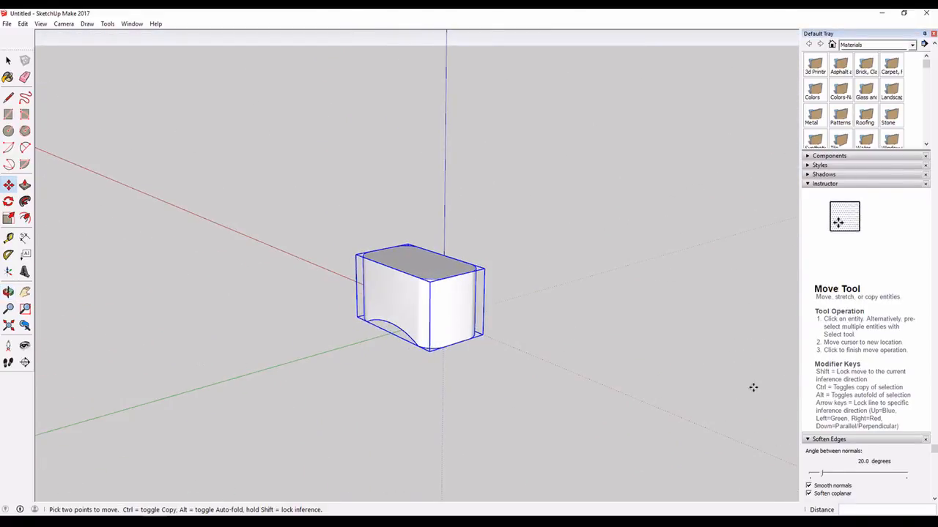
pyautogui.moveTo(752, 387); pyautogui.dragTo(220, 376, button='middle')
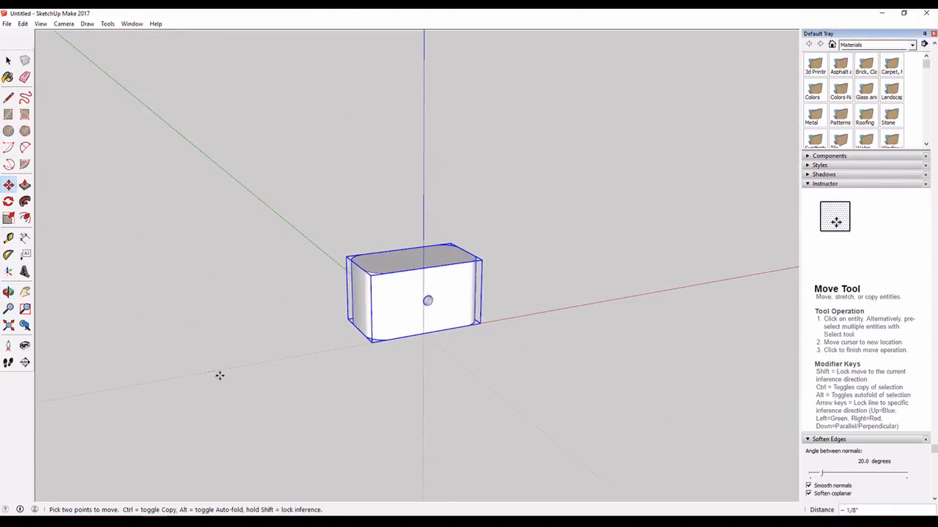
pyautogui.click(219, 377)
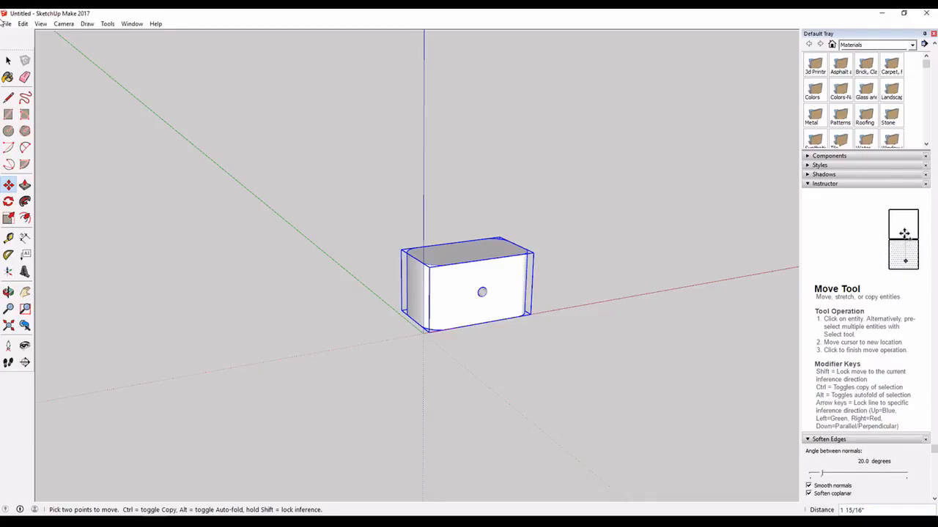
# Start exporting the finished box model.
pyautogui.click(6, 23)
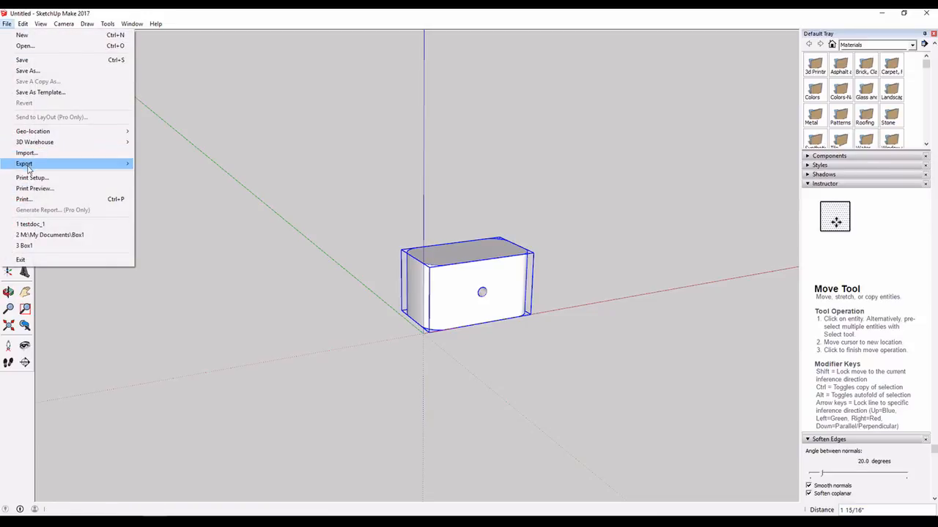
pyautogui.moveTo(28, 170)
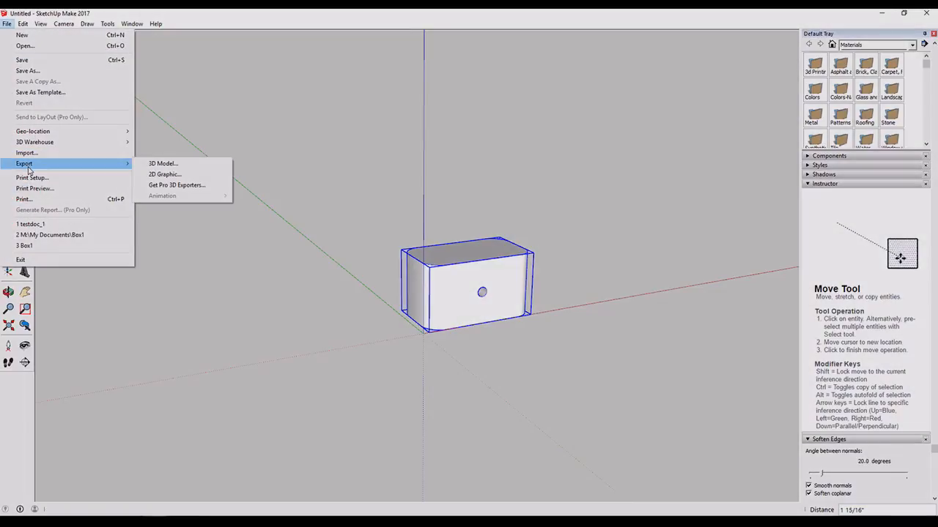